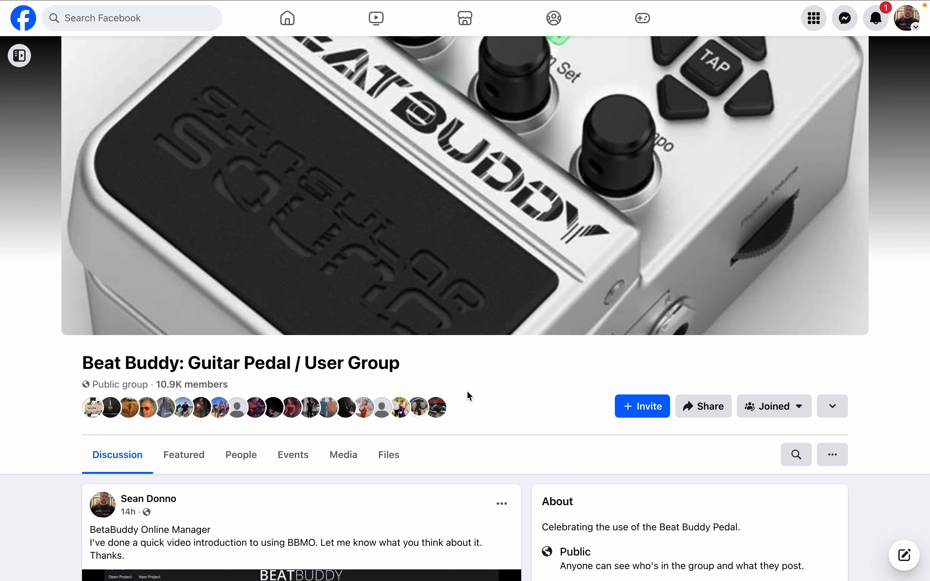
Step: Read the BeatBuddy Manager Online introduction post and its comments in the Facebook group, and close the group page
mouse_move(182, 405)
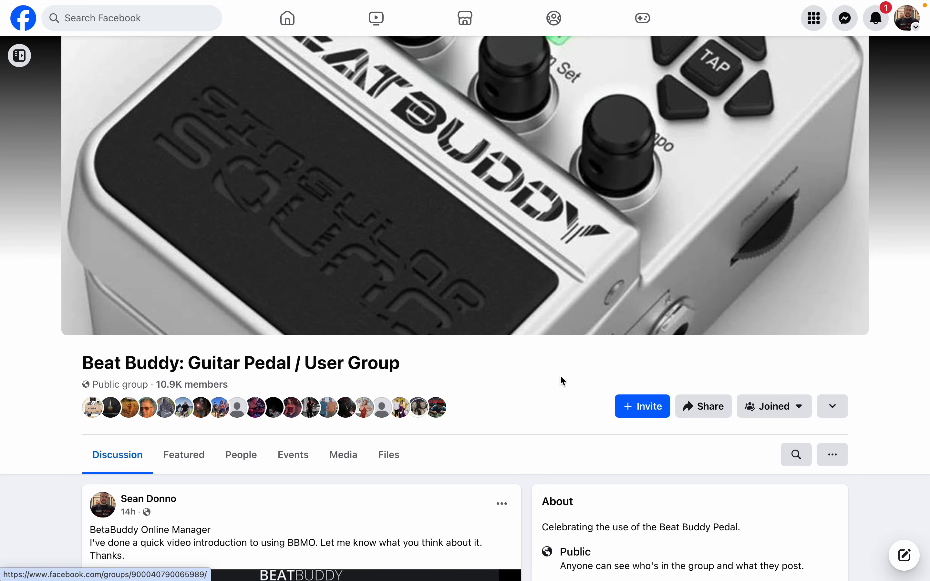
scroll(532, 372, down, 10)
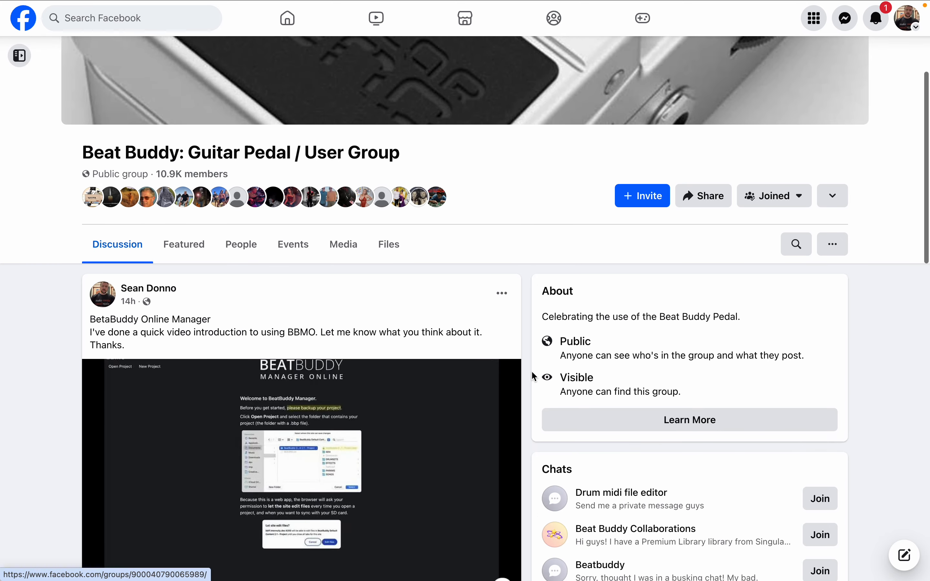
scroll(532, 371, up, 1)
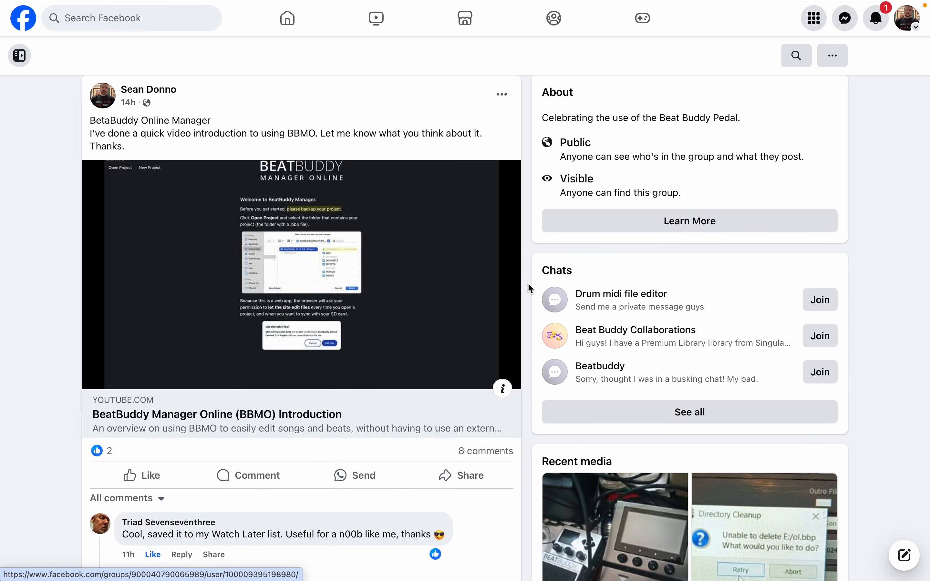
scroll(528, 283, down, 2)
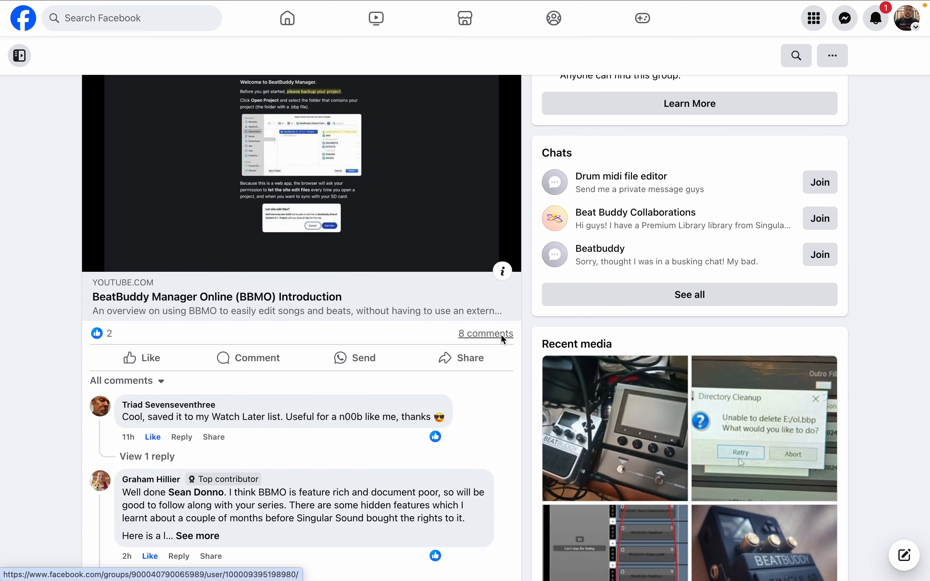
scroll(504, 339, down, 2)
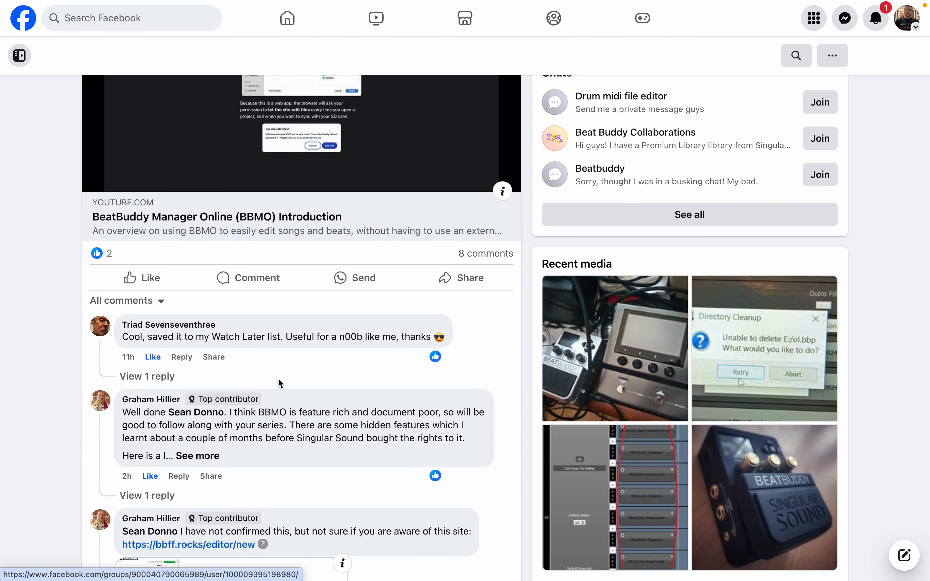
scroll(366, 382, down, 3)
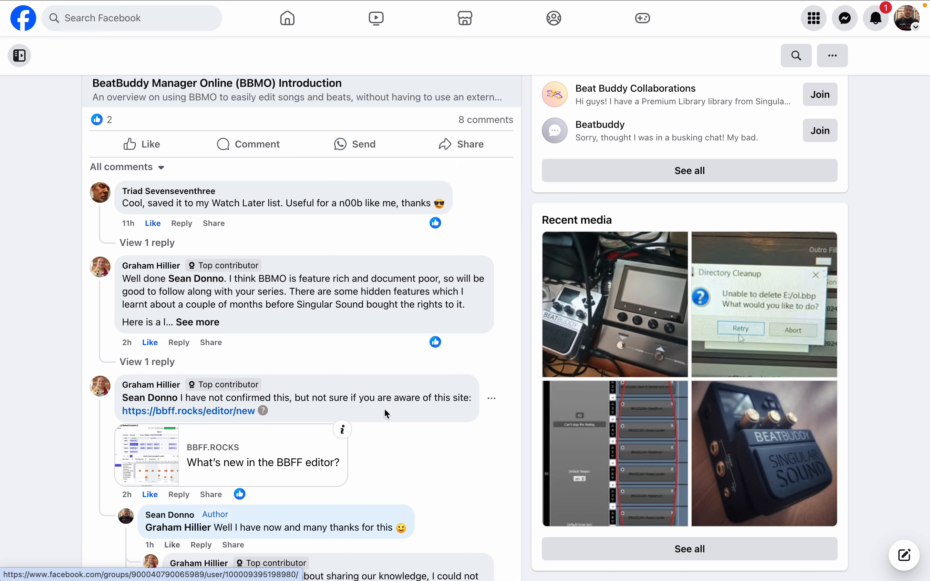
scroll(385, 409, up, 10)
mouse_move(298, 2)
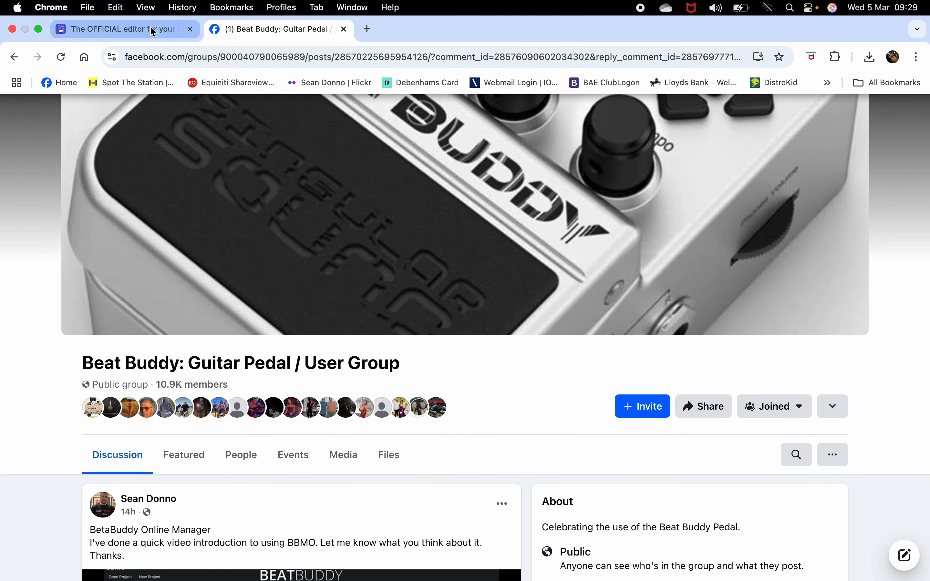
click(343, 29)
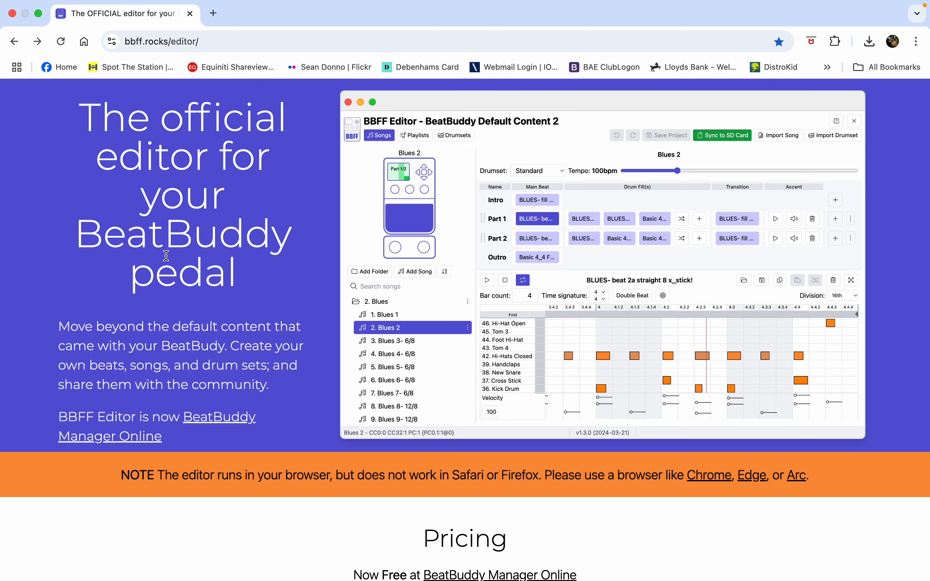
Step: Examine the BBFF editor page from its introduction through pricing, videos, and questions and answers to the free tools
mouse_move(230, 9)
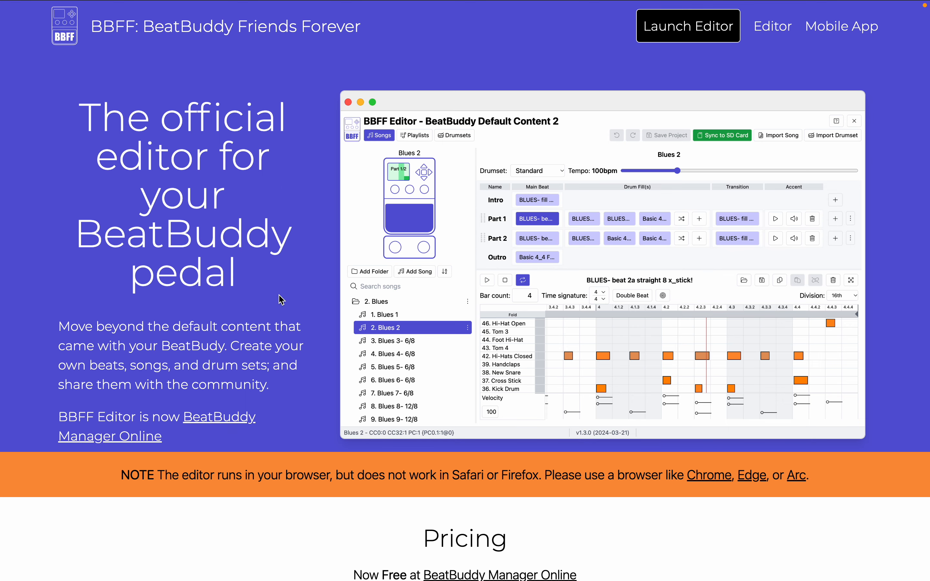
scroll(282, 300, down, 3)
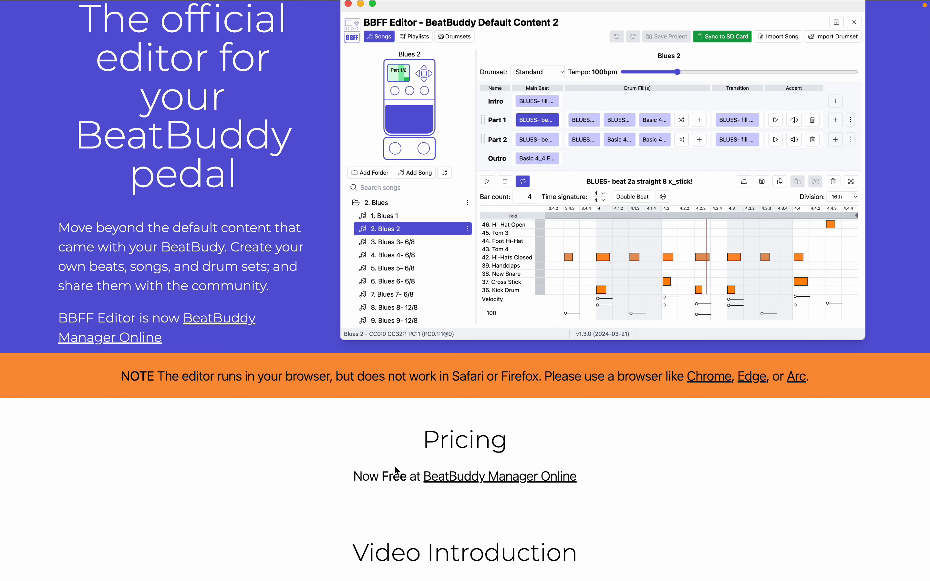
scroll(397, 469, up, 3)
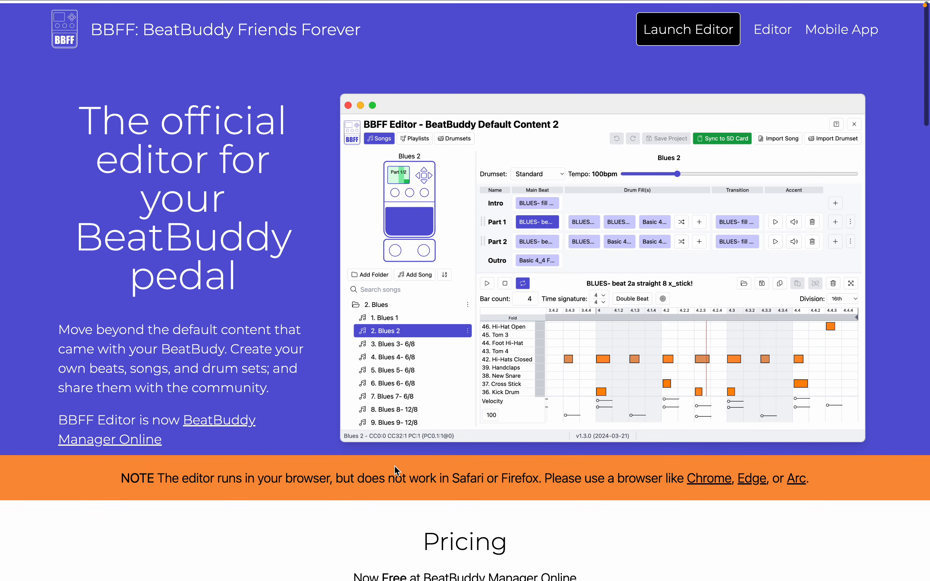
scroll(395, 467, down, 3)
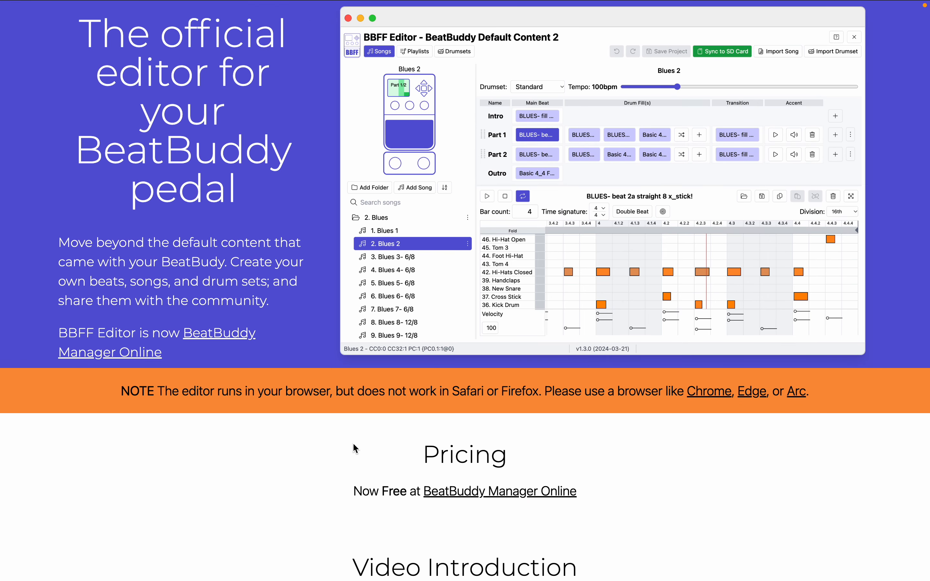
scroll(354, 447, down, 10)
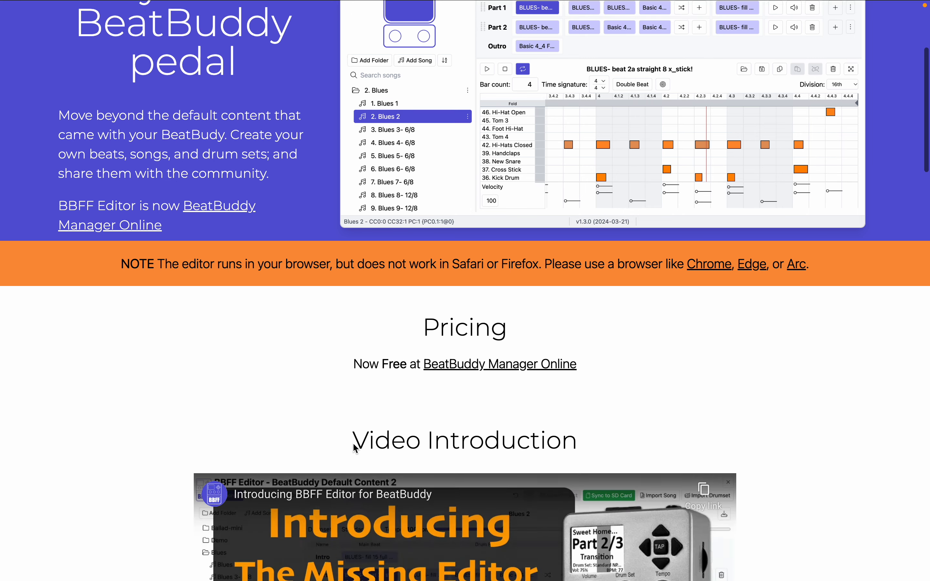
scroll(378, 368, down, 5)
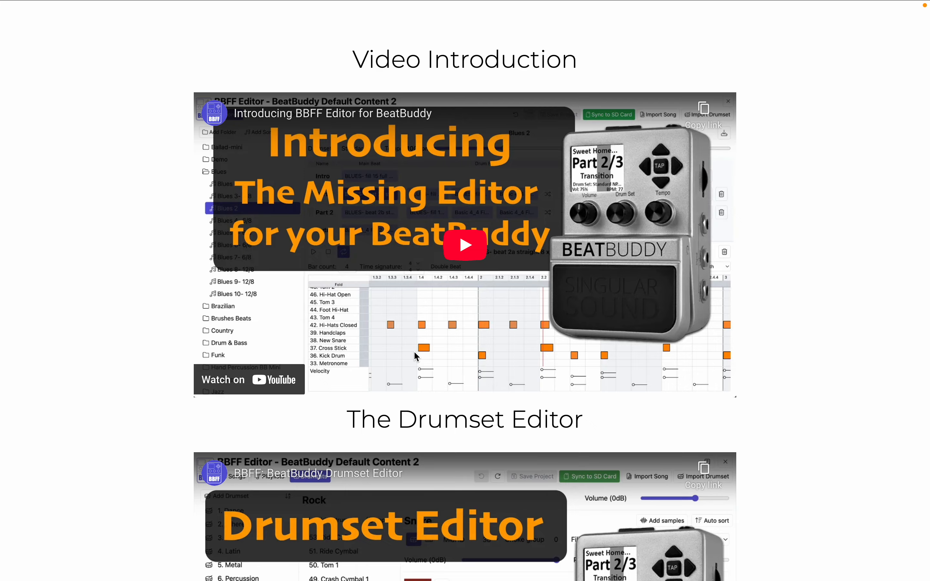
scroll(414, 351, down, 12)
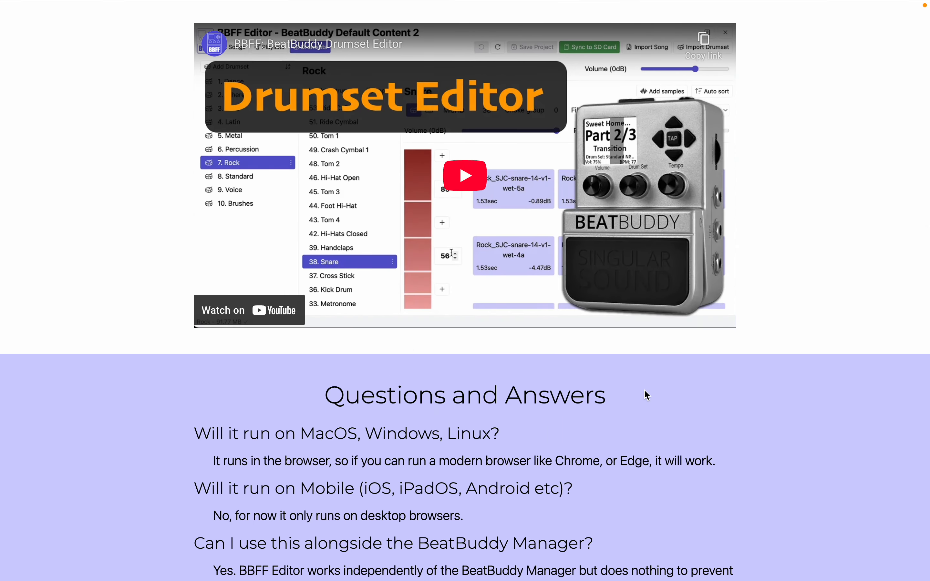
scroll(740, 363, down, 20)
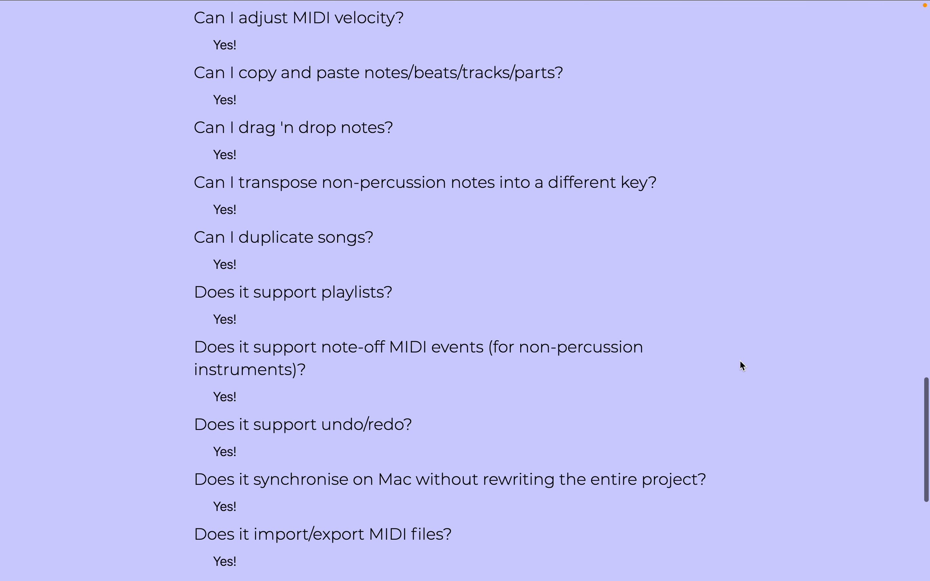
scroll(742, 365, down, 10)
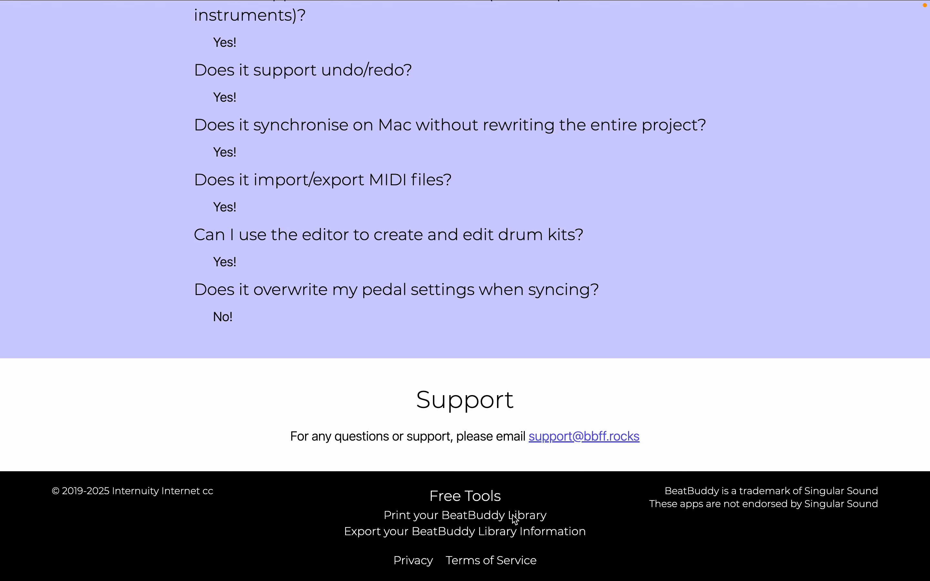
Step: Open the Print your BeatBuddy Library tool and upload the Back Up folder as the BeatBuddy project
click(487, 520)
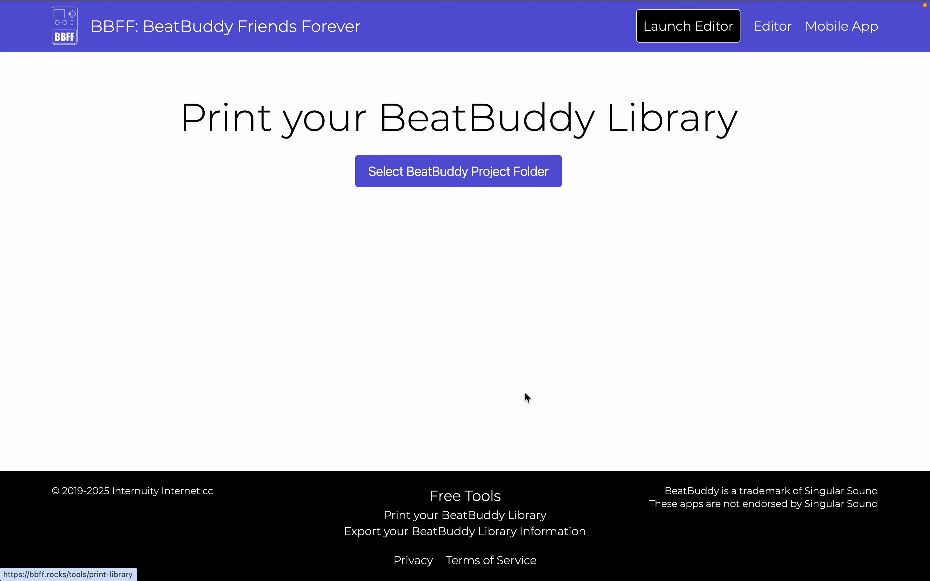
click(479, 174)
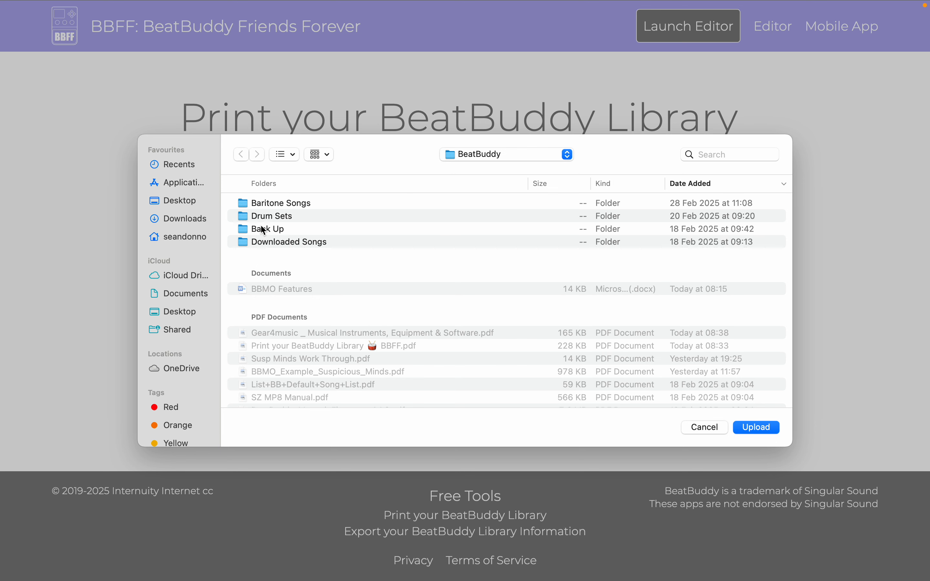
double_click(251, 230)
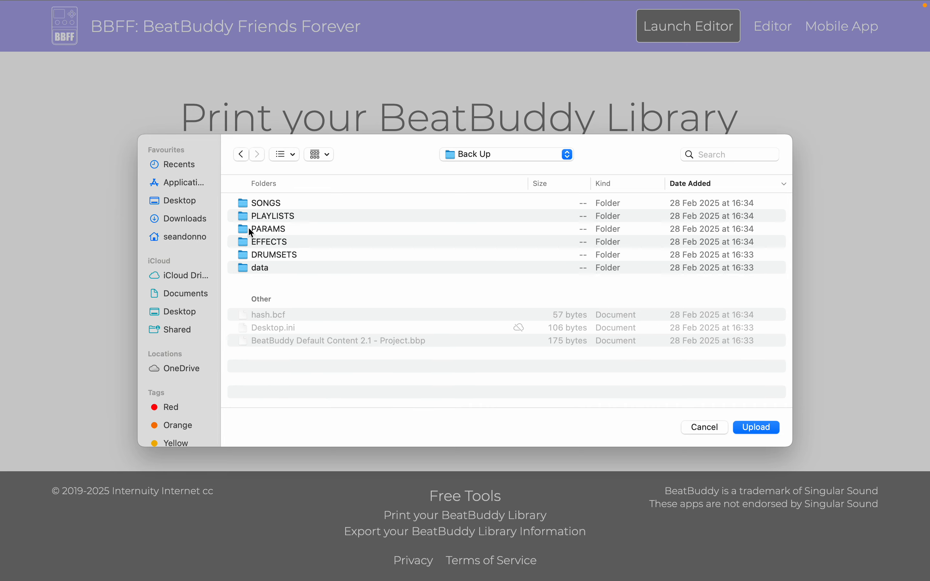
click(756, 428)
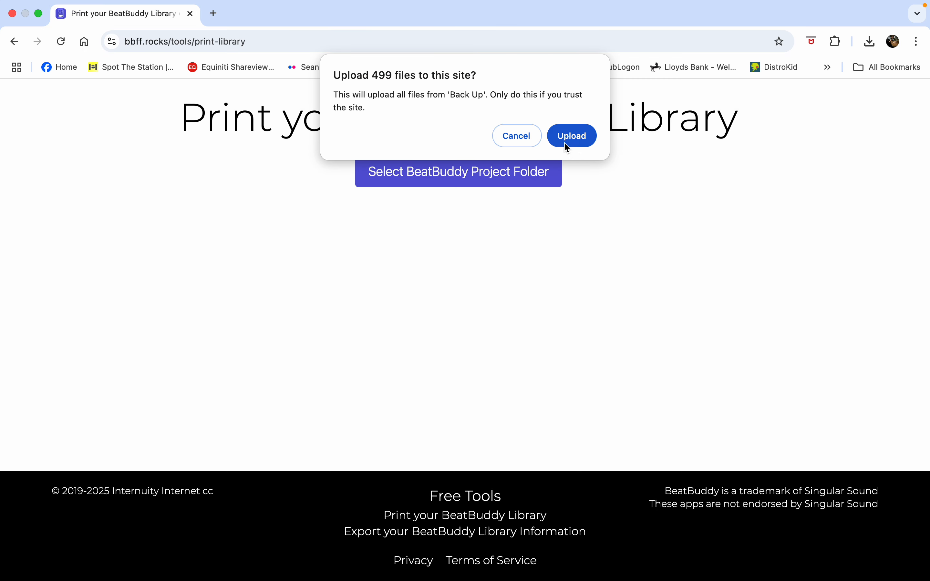
click(567, 146)
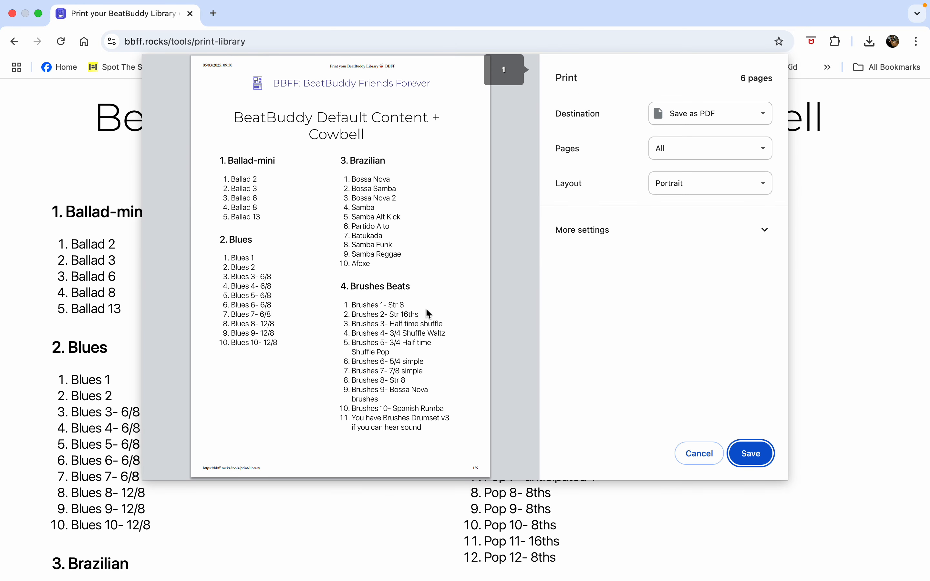
Step: Review the song folders in the library's print preview through the last page, and close it without saving
scroll(403, 333, down, 10)
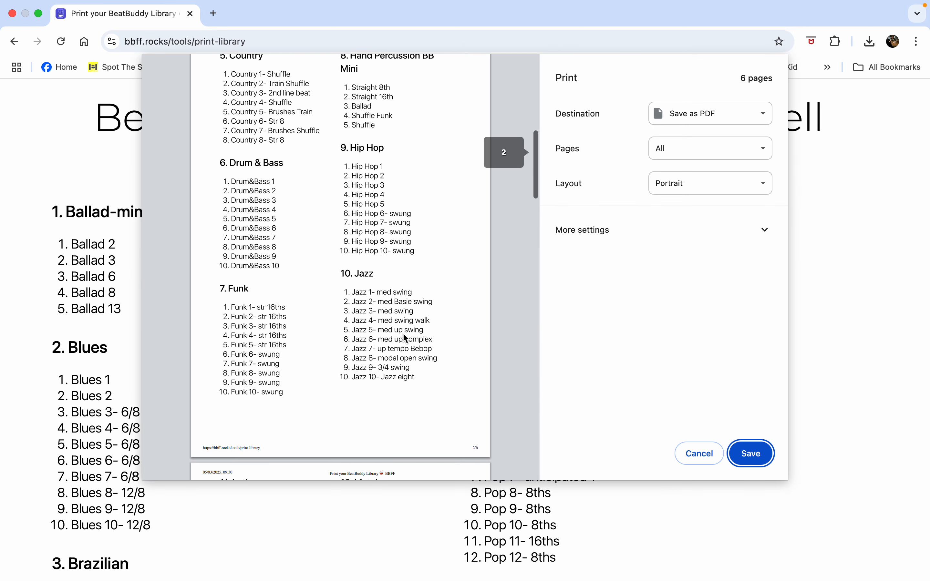
scroll(402, 332, down, 20)
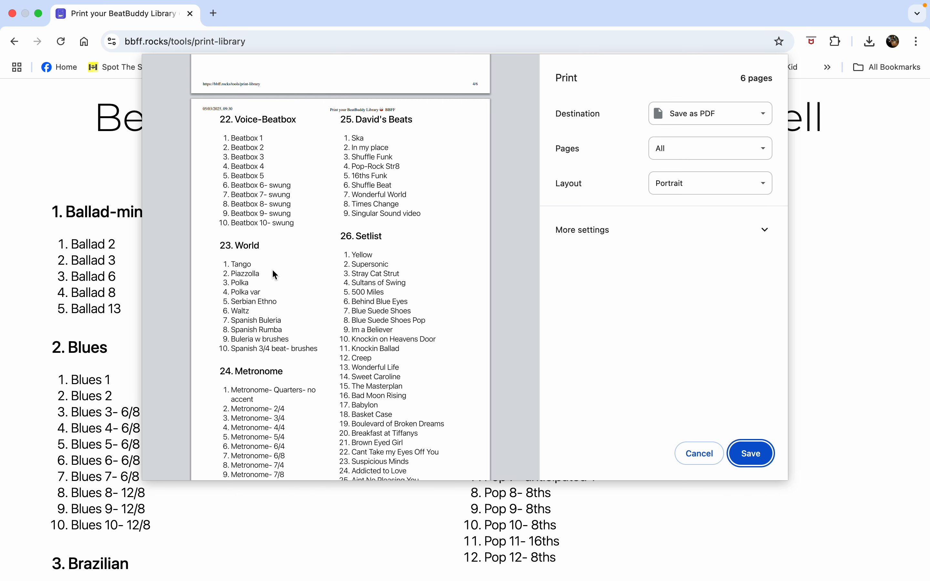
scroll(415, 273, down, 3)
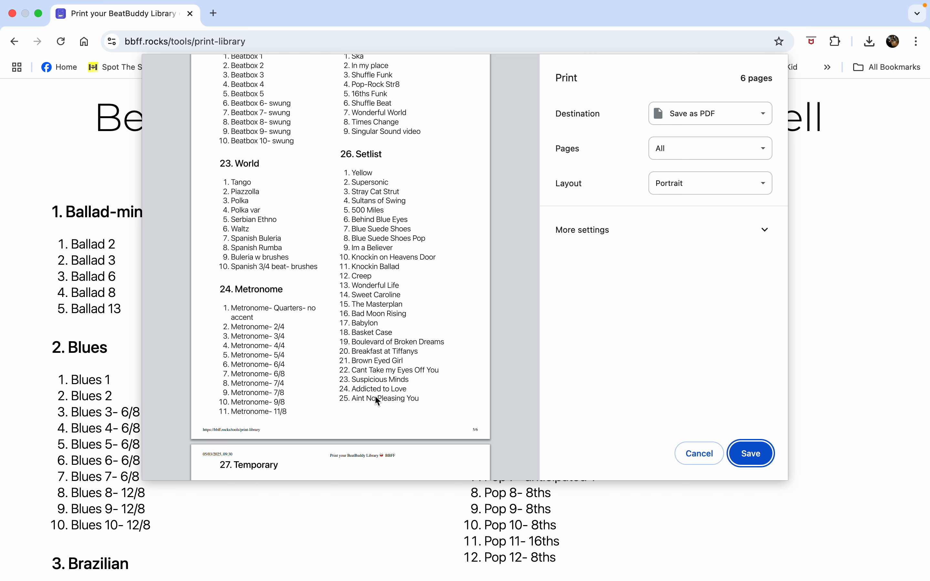
scroll(376, 386, down, 6)
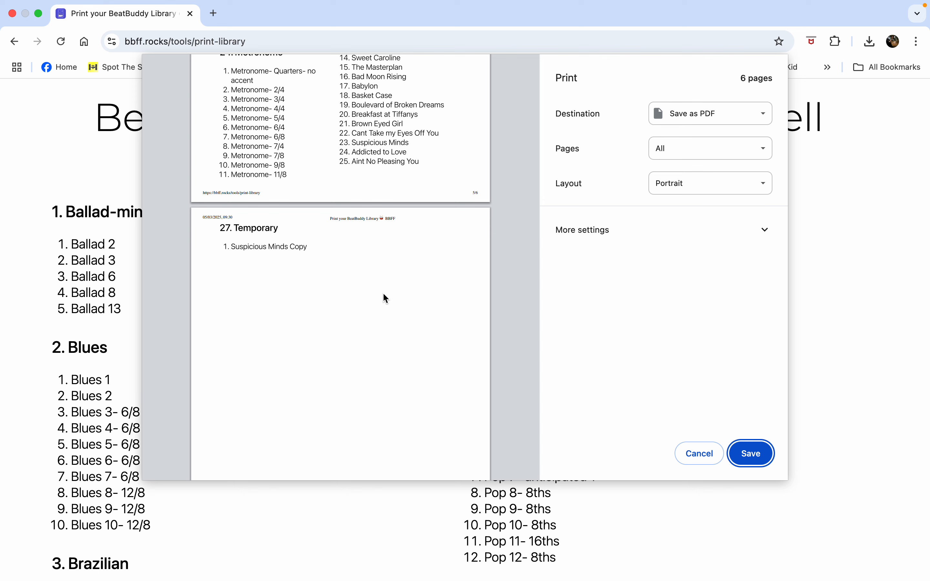
click(698, 454)
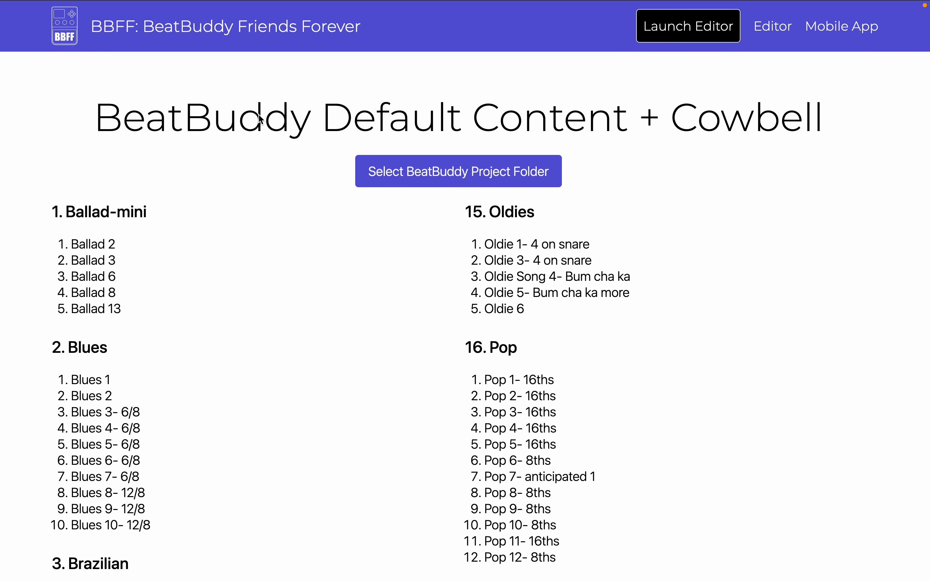
Step: Examine the BBFF Mobile App page's feature descriptions and return to the Print your BeatBuddy Library page
click(842, 33)
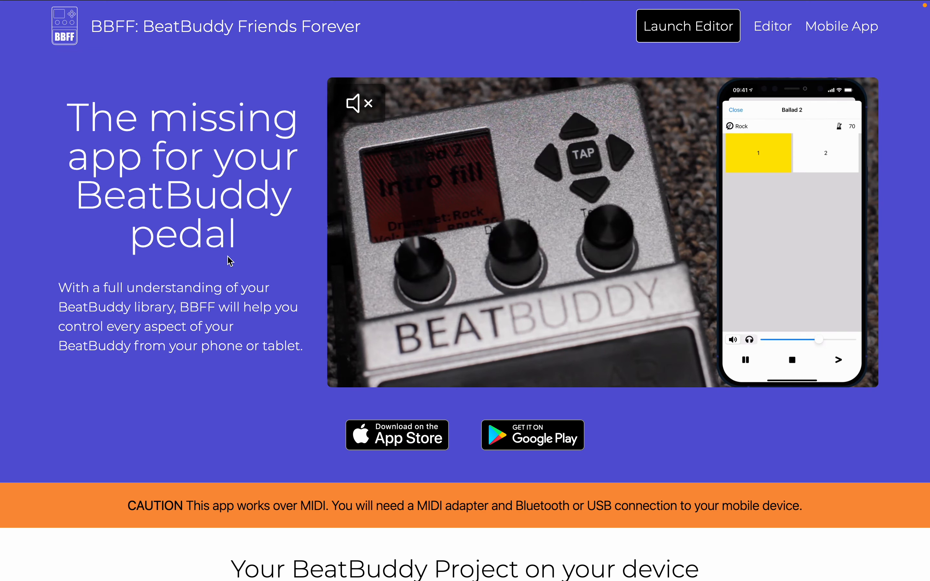
scroll(241, 353, down, 2)
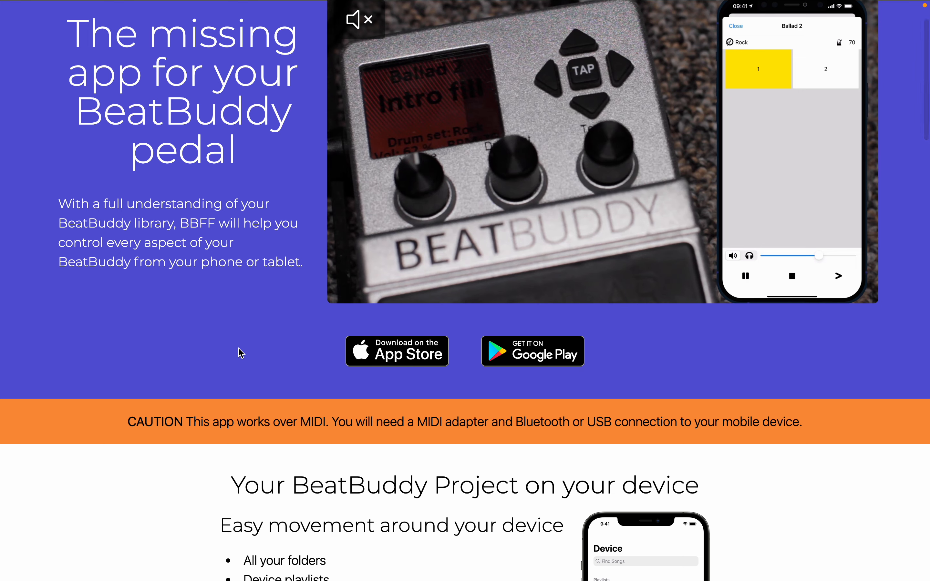
scroll(240, 353, down, 1)
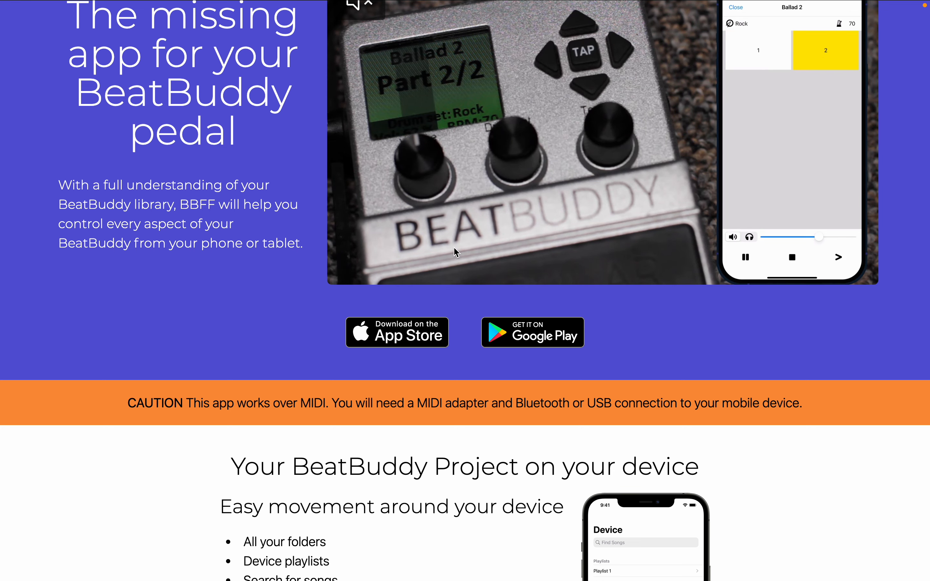
scroll(252, 317, down, 4)
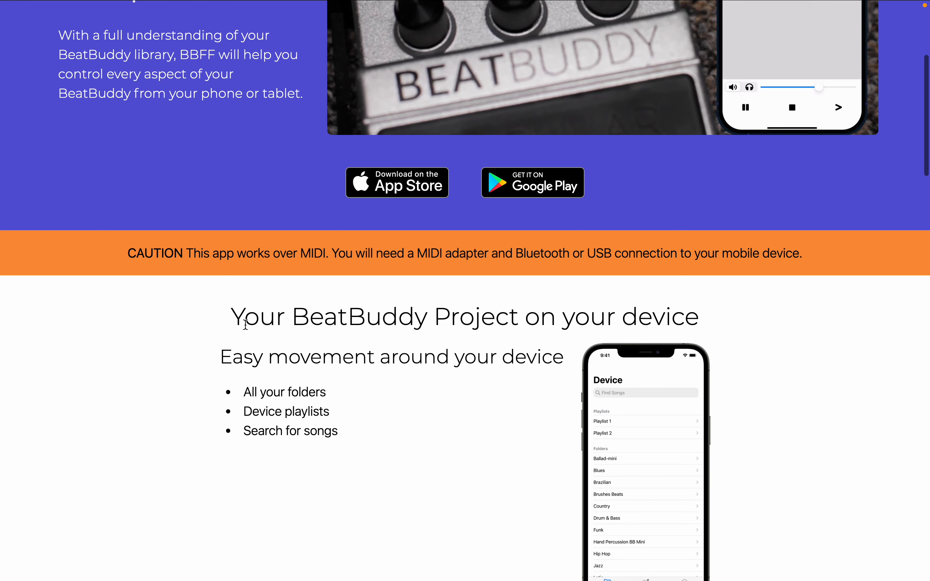
scroll(395, 372, down, 3)
scroll(396, 369, down, 2)
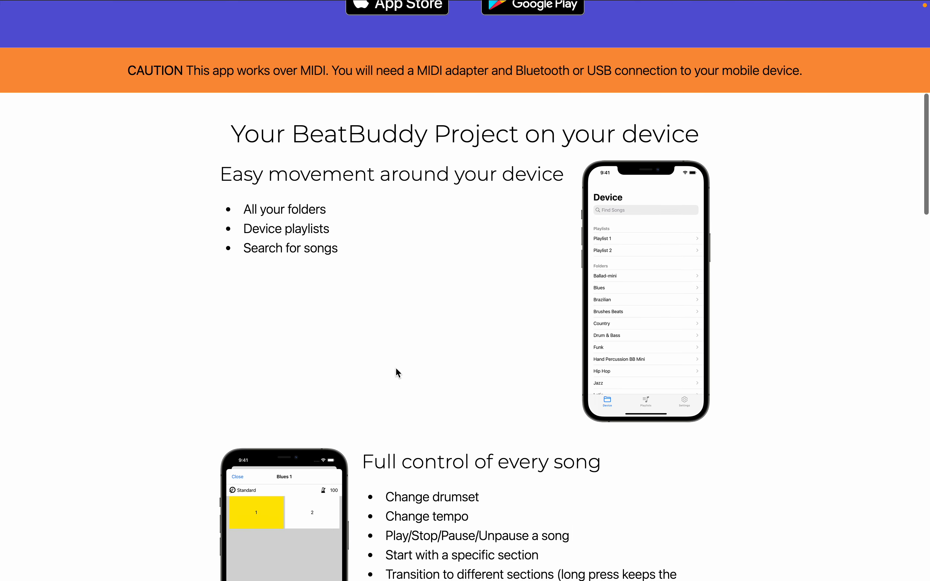
scroll(395, 369, down, 9)
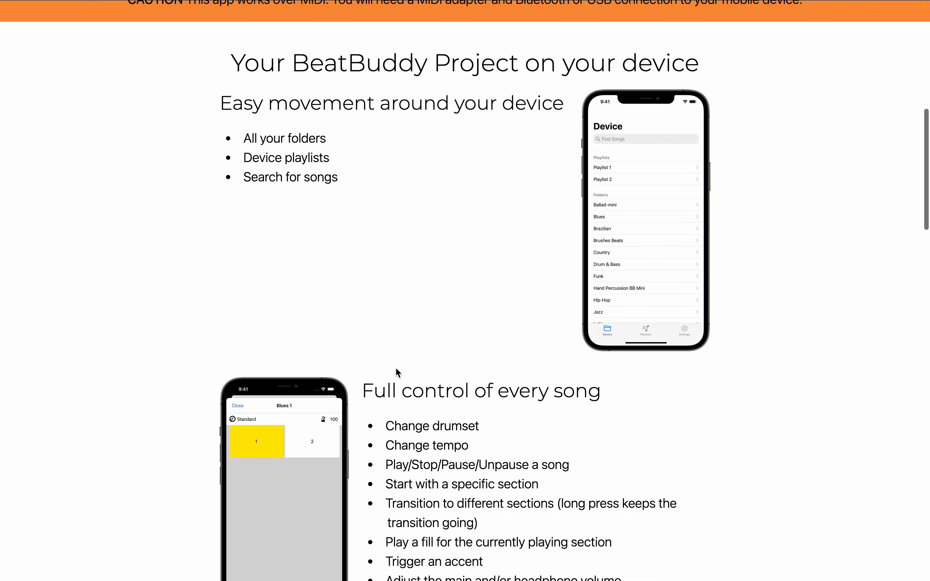
scroll(399, 369, down, 2)
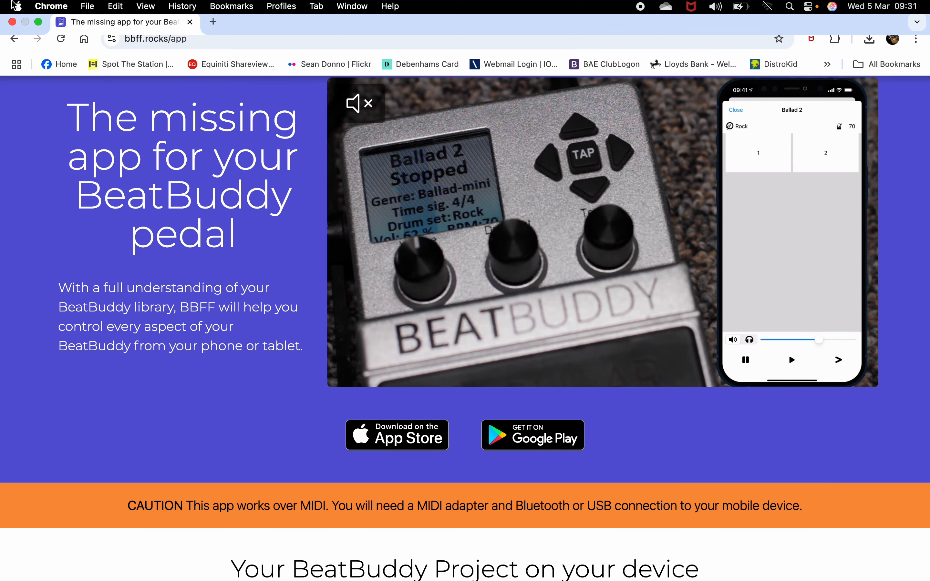
click(14, 57)
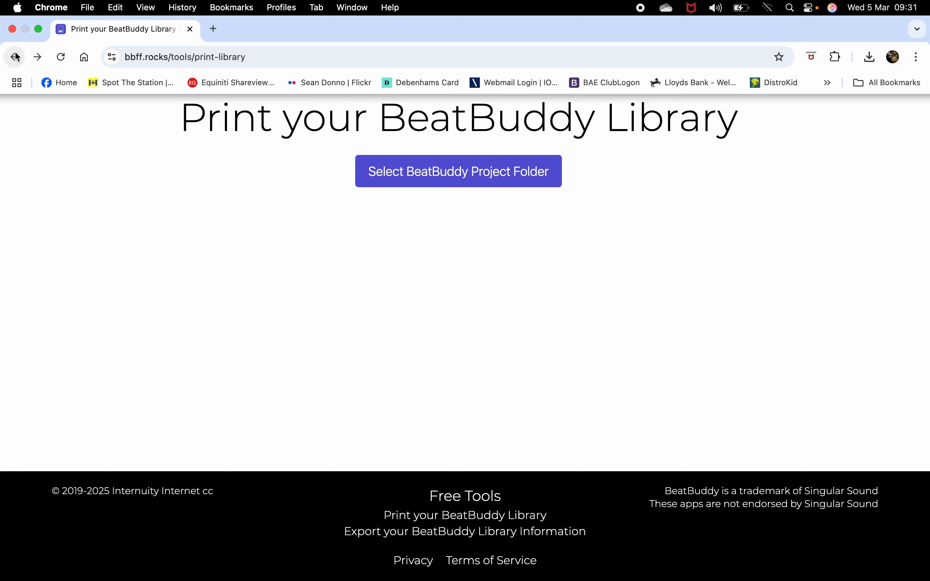
Step: Return to the BBFF editor page and follow its Pricing section's link to BeatBuddy Manager Online
click(15, 57)
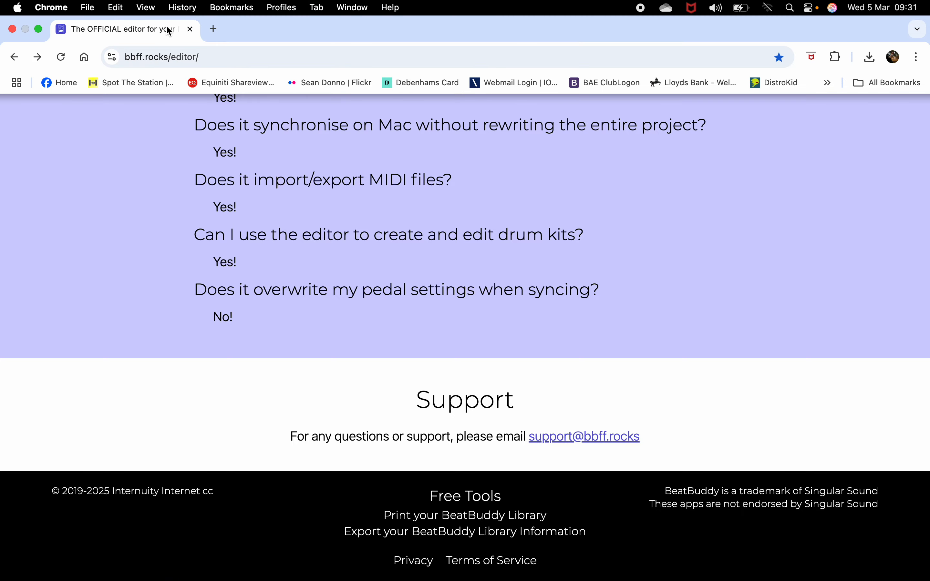
scroll(124, 302, up, 20)
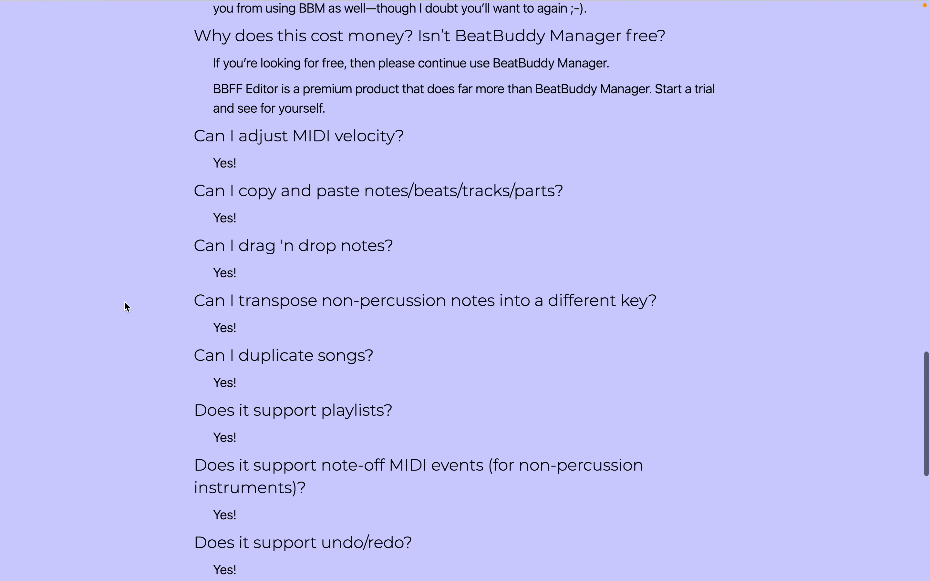
scroll(123, 442, down, 7)
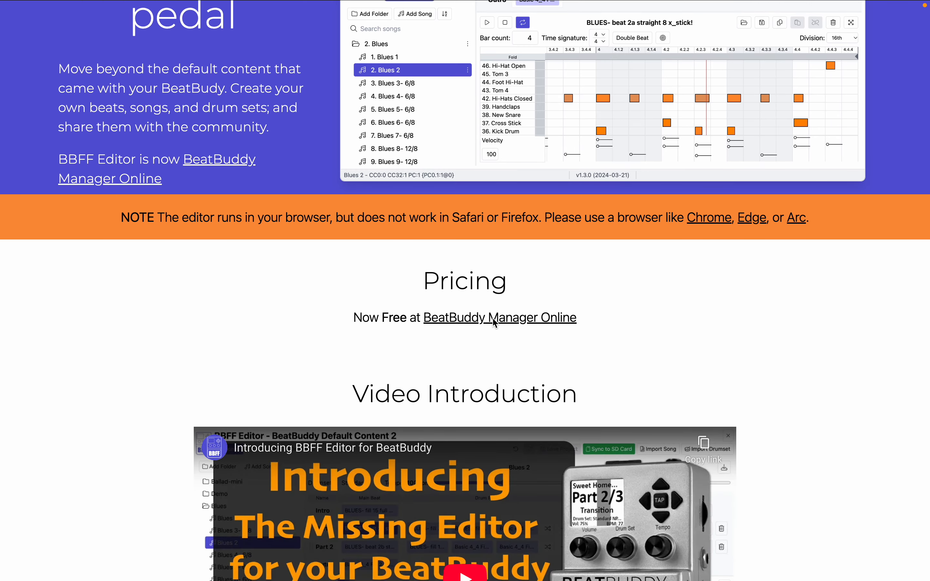
click(494, 318)
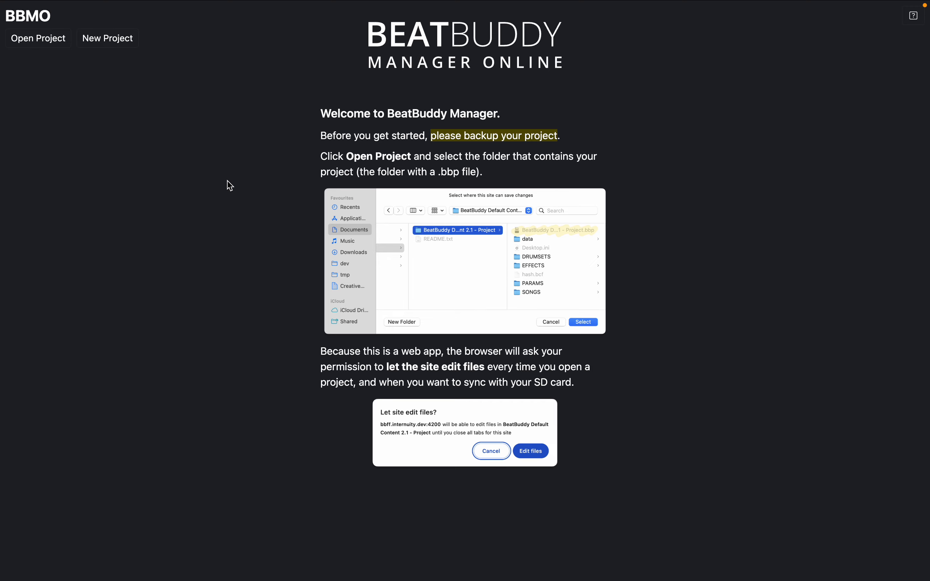
Step: Open the Back Up folder as the project and allow the site to edit its files
click(46, 40)
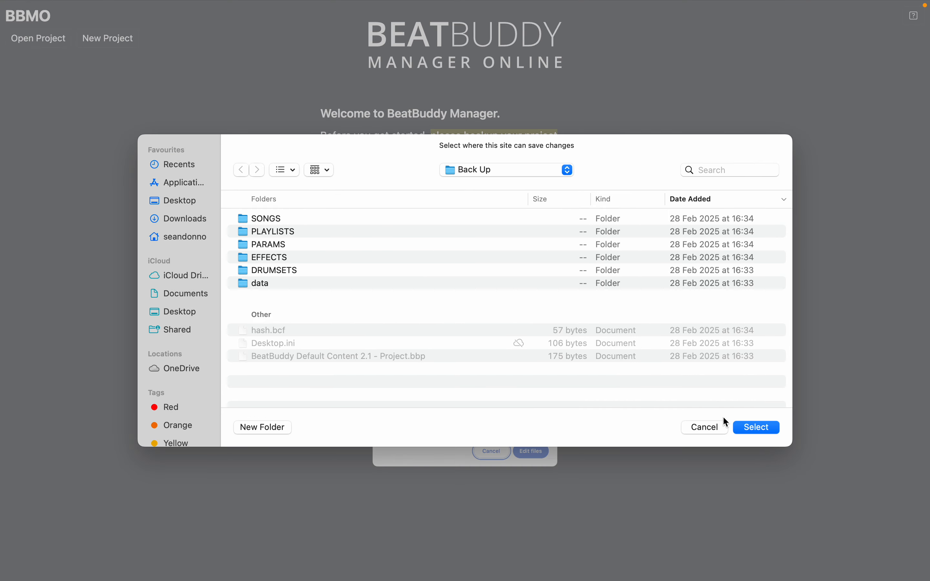
click(756, 427)
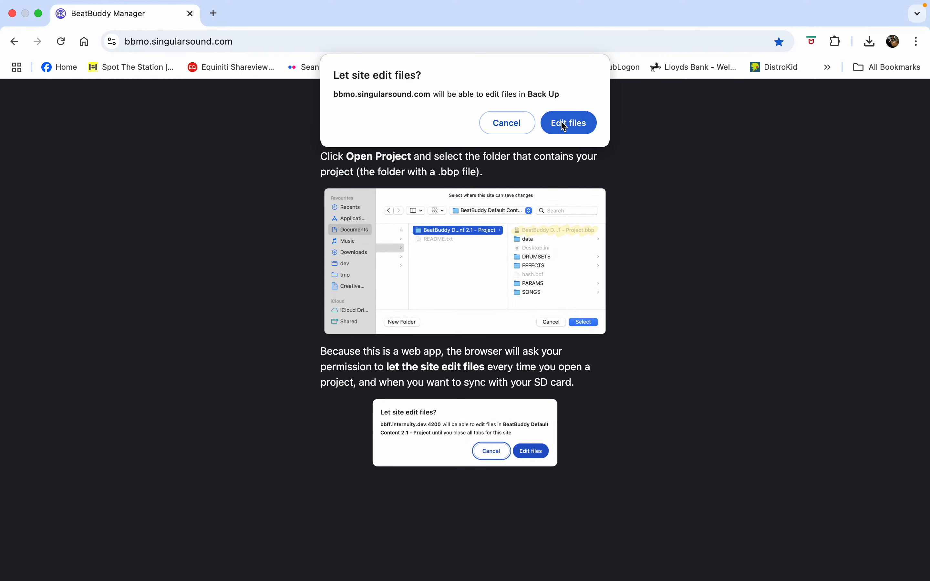
click(567, 127)
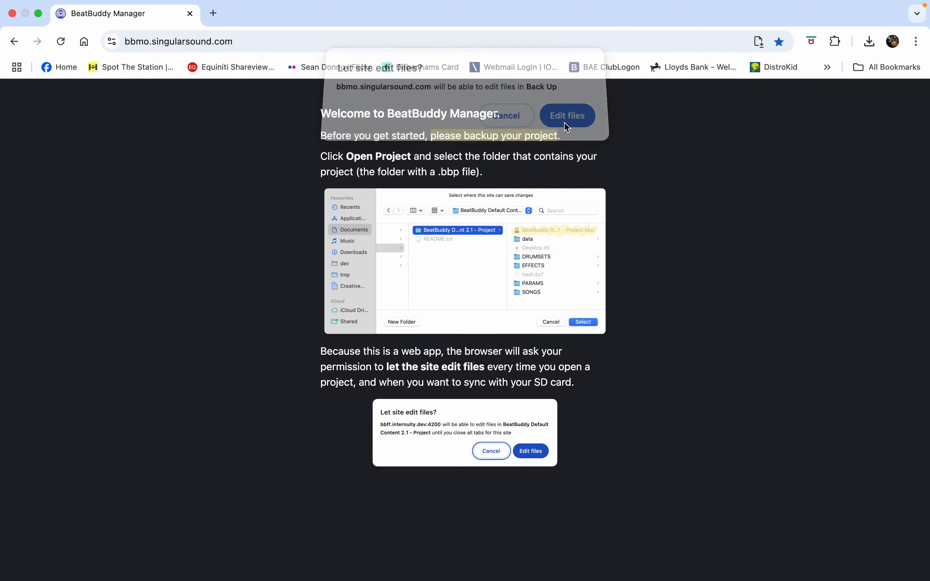
Step: Open "Screenshot 2025-03-05 at 09.13.38" from the desktop in Preview, read its virtual pedal footswitch functions and keyboard shortcuts, and close it
mouse_move(240, 5)
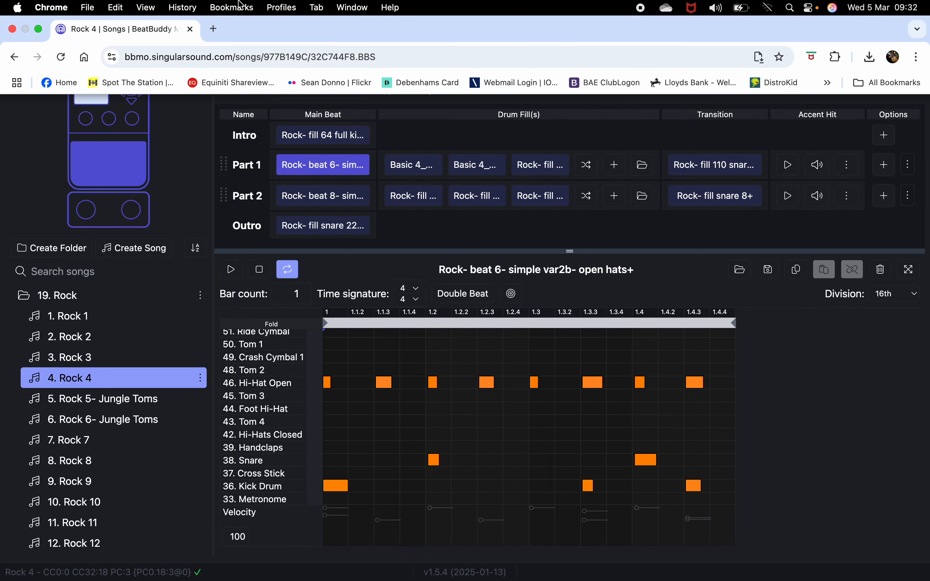
click(40, 31)
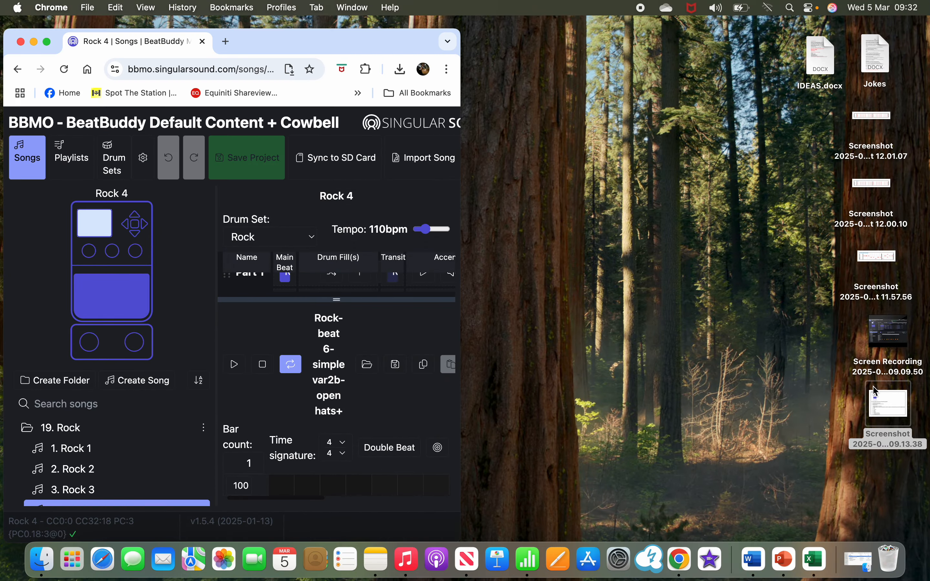
double_click(876, 390)
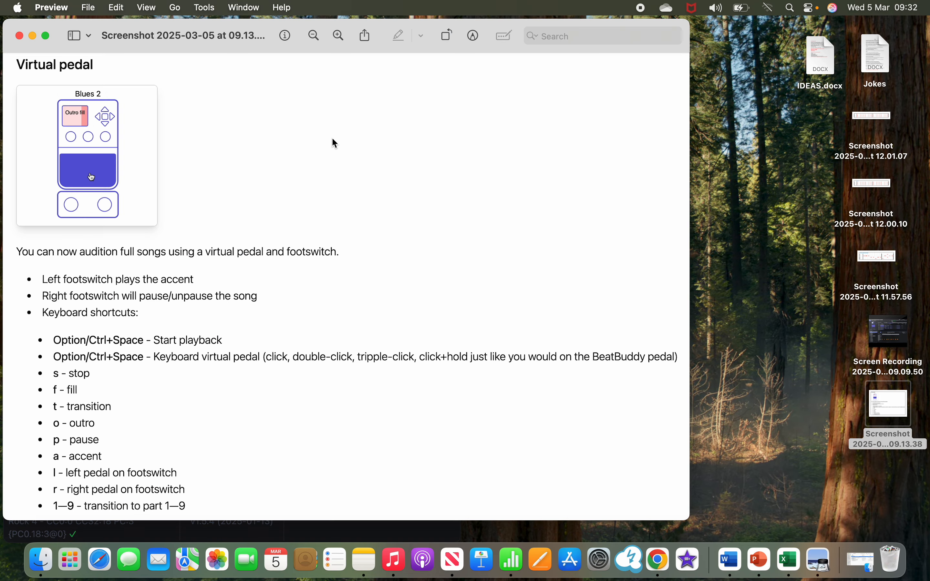
click(45, 36)
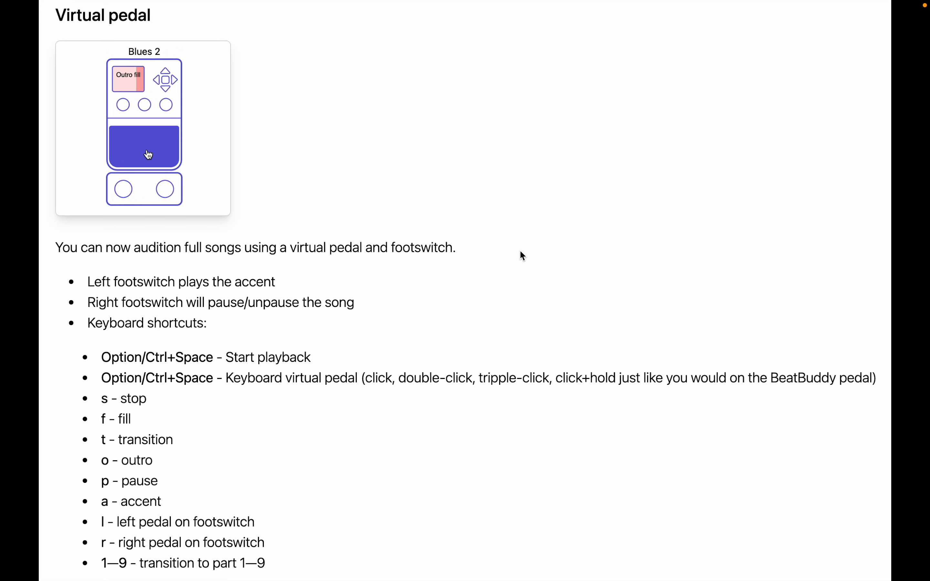
click(124, 190)
mouse_move(535, 3)
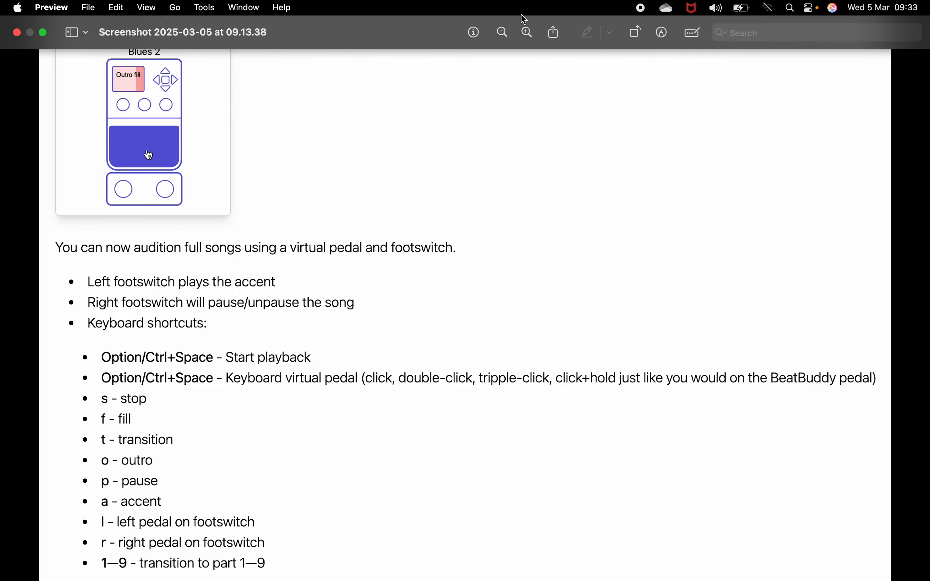
click(17, 33)
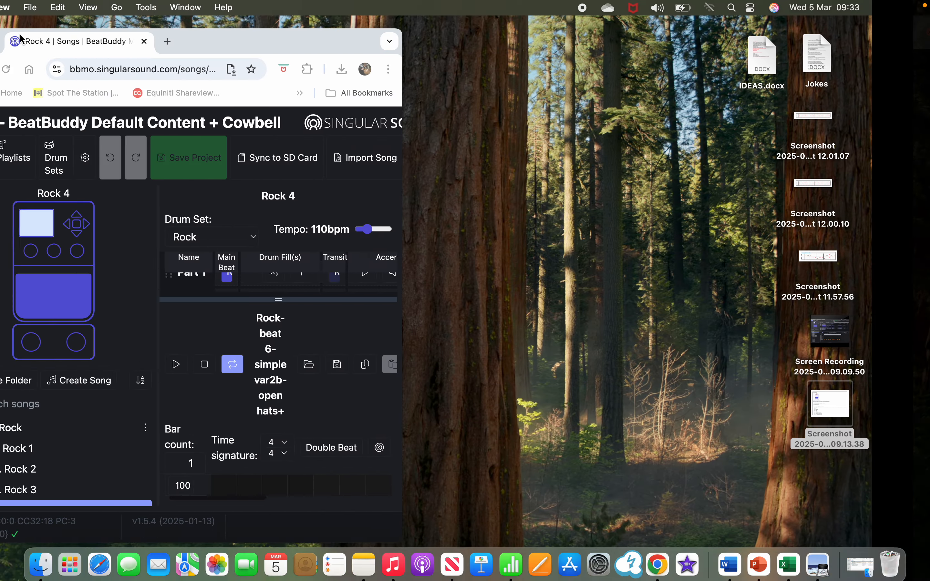
Step: Return to BeatBuddy Manager Online in full screen, load Suspicious Minds Copy from the Temporary folder, and enlarge the song parts area
click(47, 42)
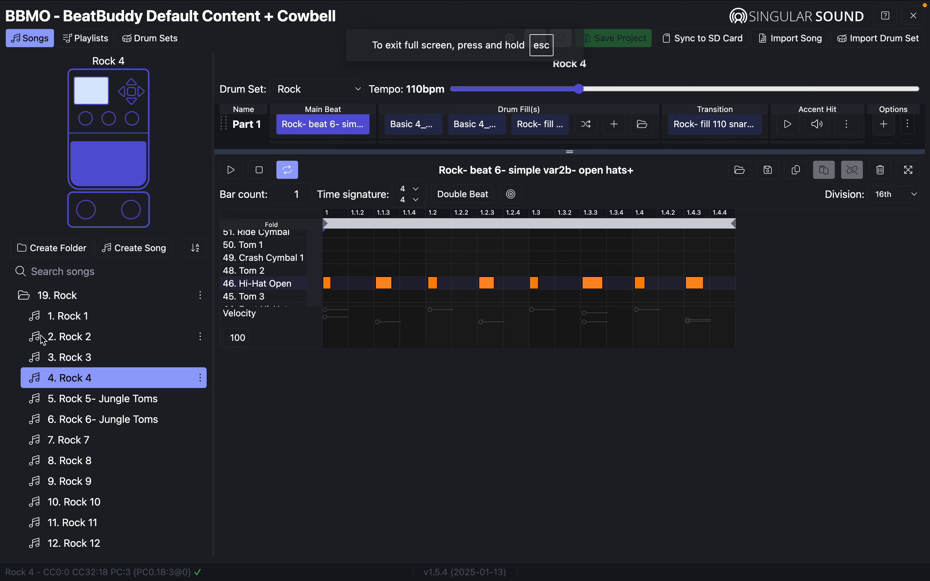
click(24, 297)
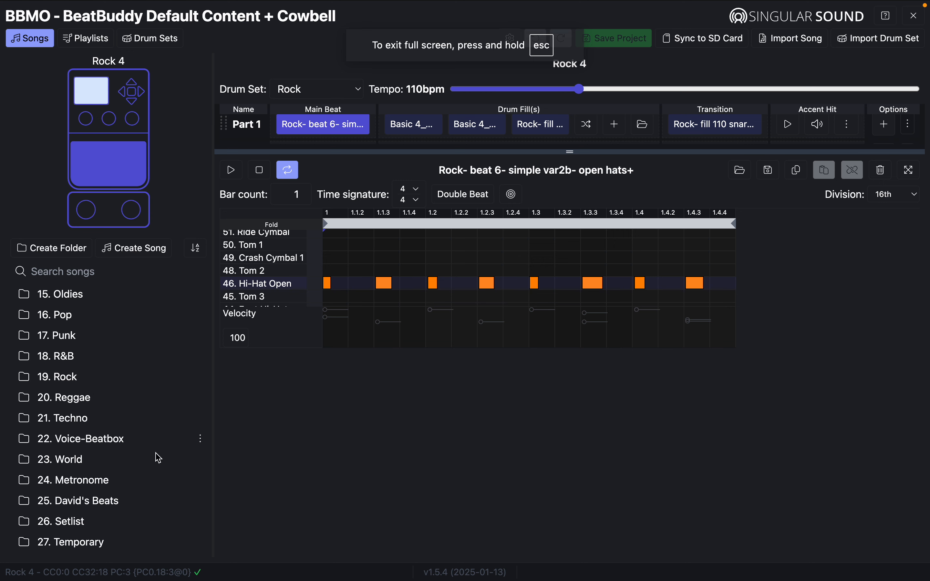
click(31, 544)
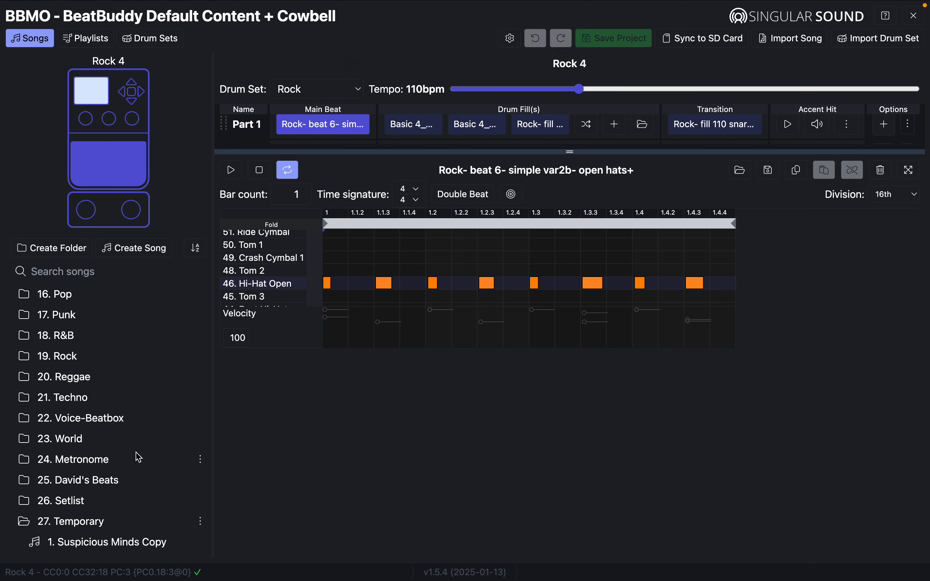
click(98, 543)
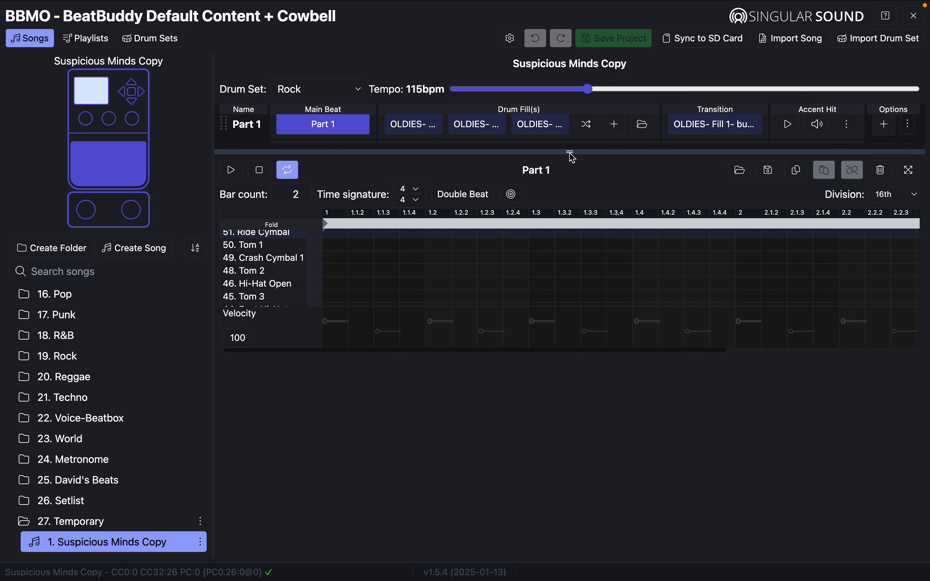
drag(572, 156, 569, 314)
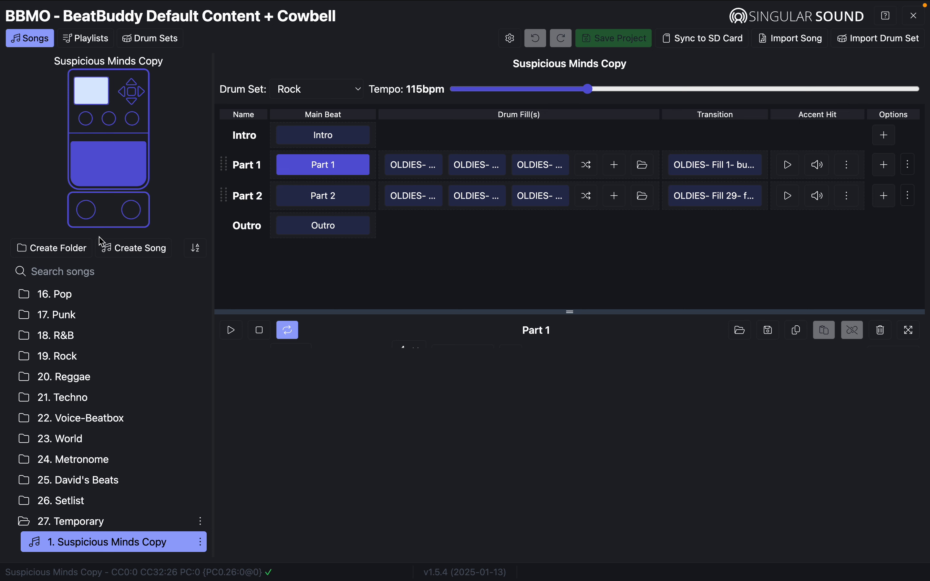
Step: Start the song on the virtual pedal, examine Part 1's first drum fill in the expanded beat editor, and trigger that fill
click(111, 173)
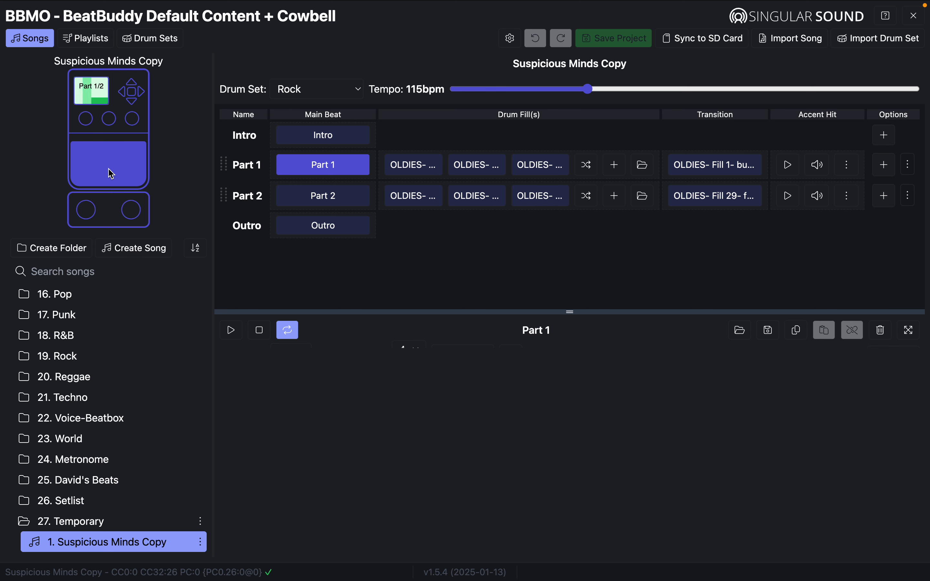
click(411, 168)
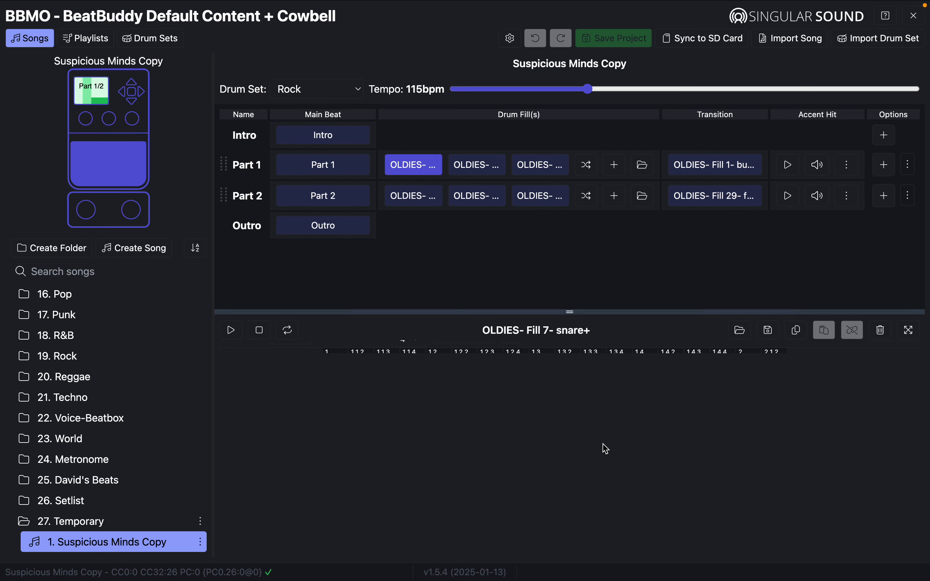
click(909, 330)
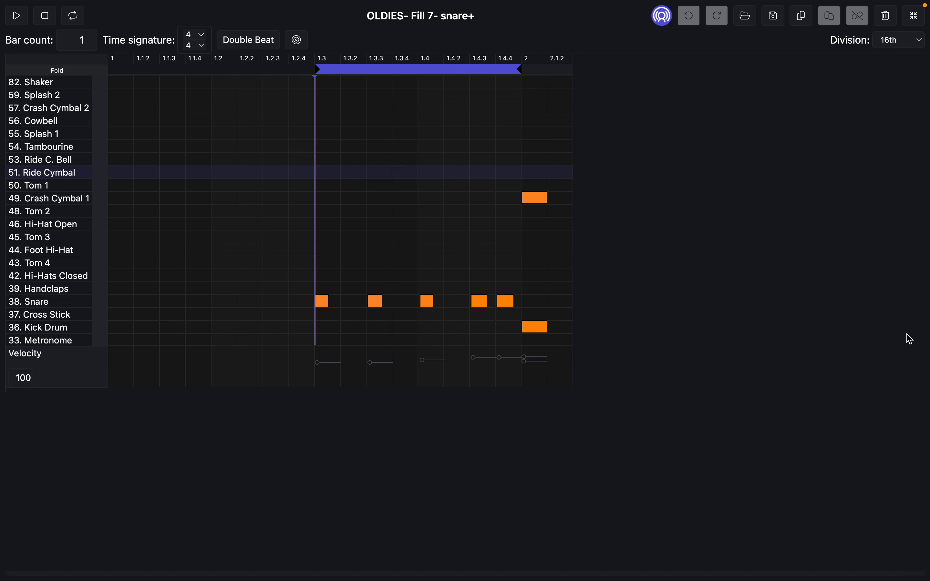
click(915, 16)
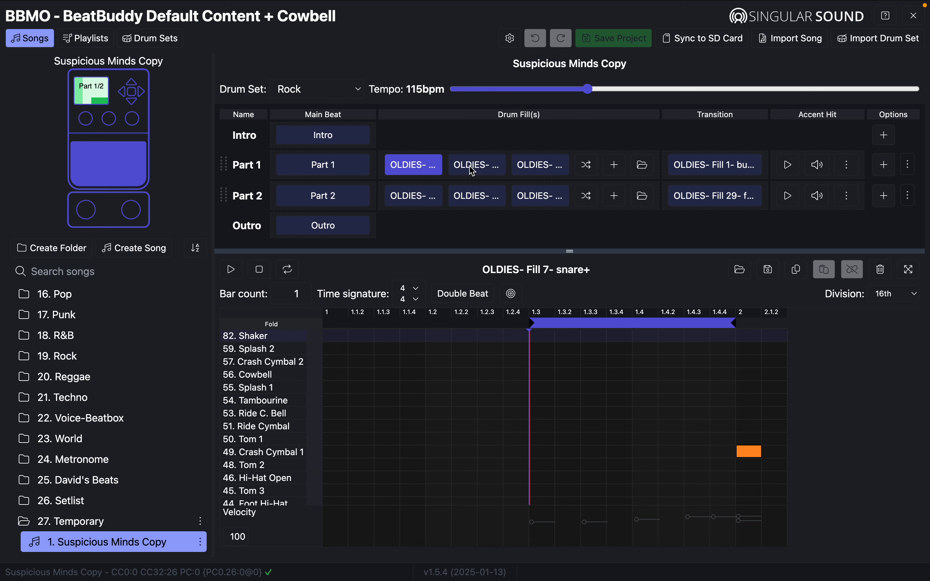
click(117, 179)
Step: Display and audition Part 1's second and third drum fills and its transition using the virtual pedal
click(485, 169)
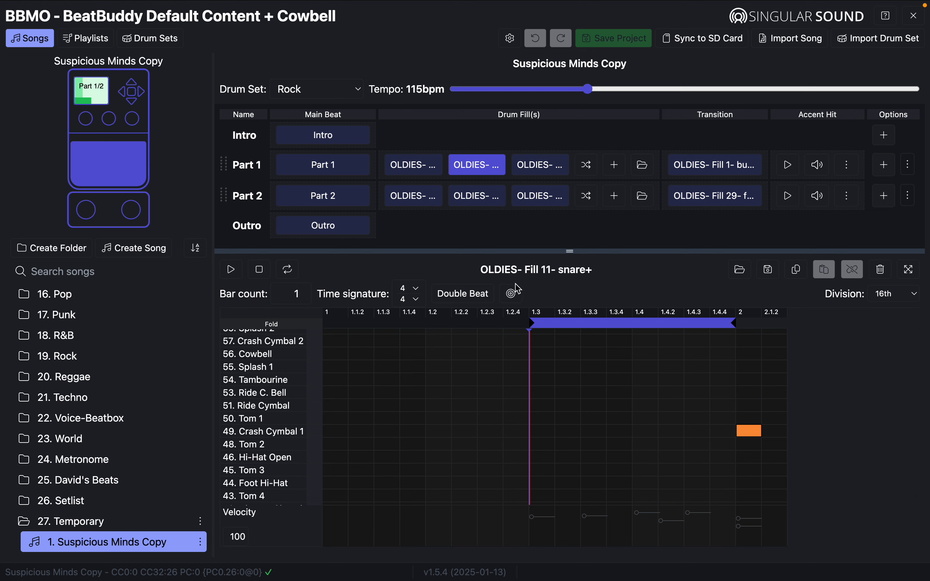
click(121, 169)
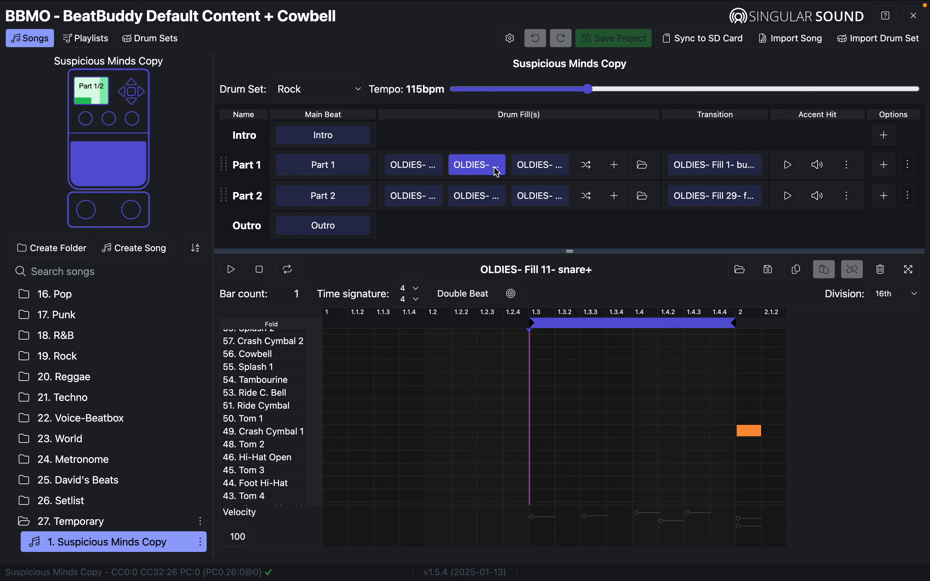
click(533, 168)
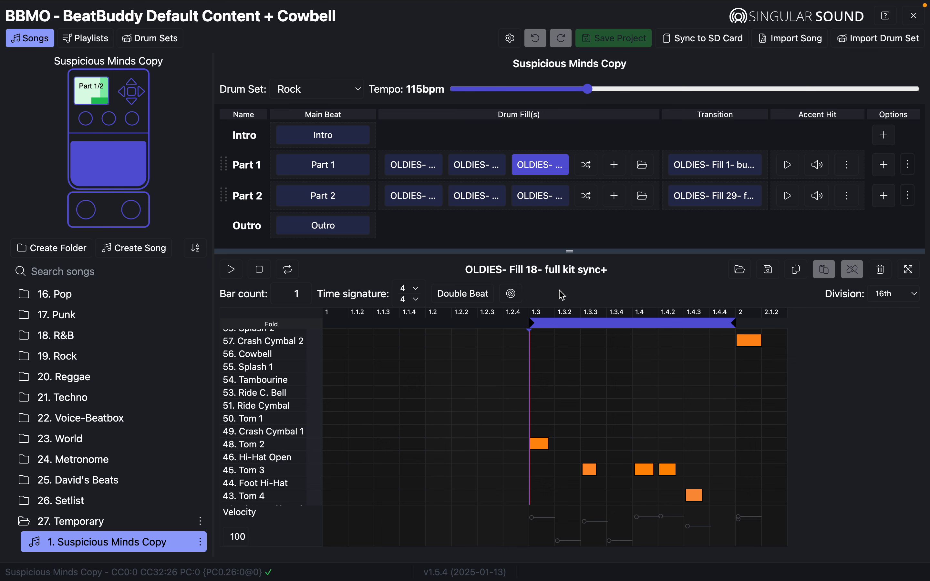
click(113, 174)
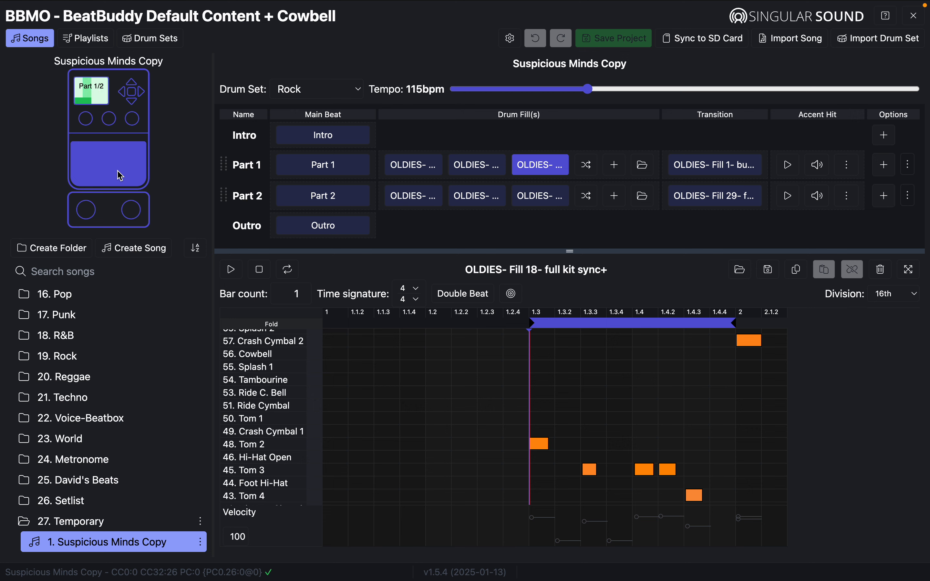
click(720, 171)
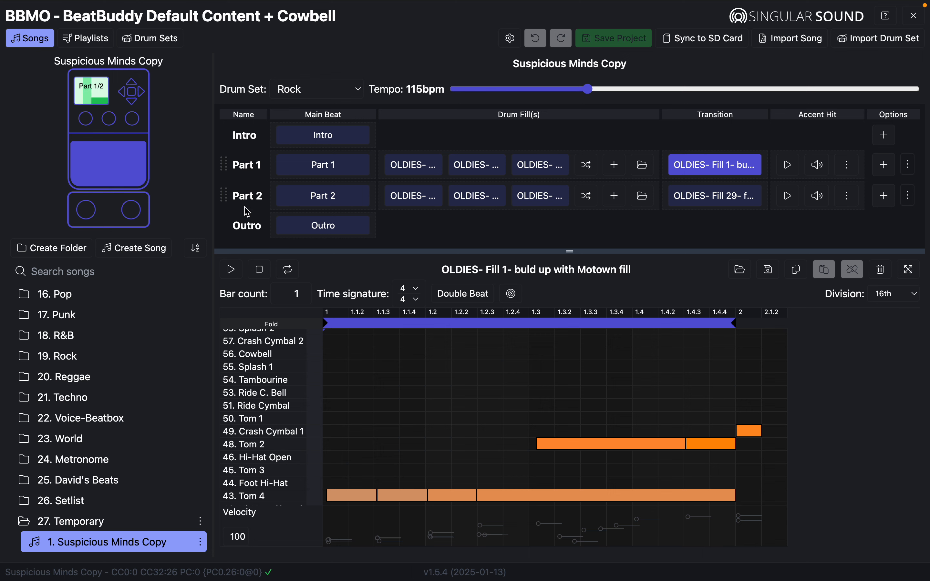
click(115, 176)
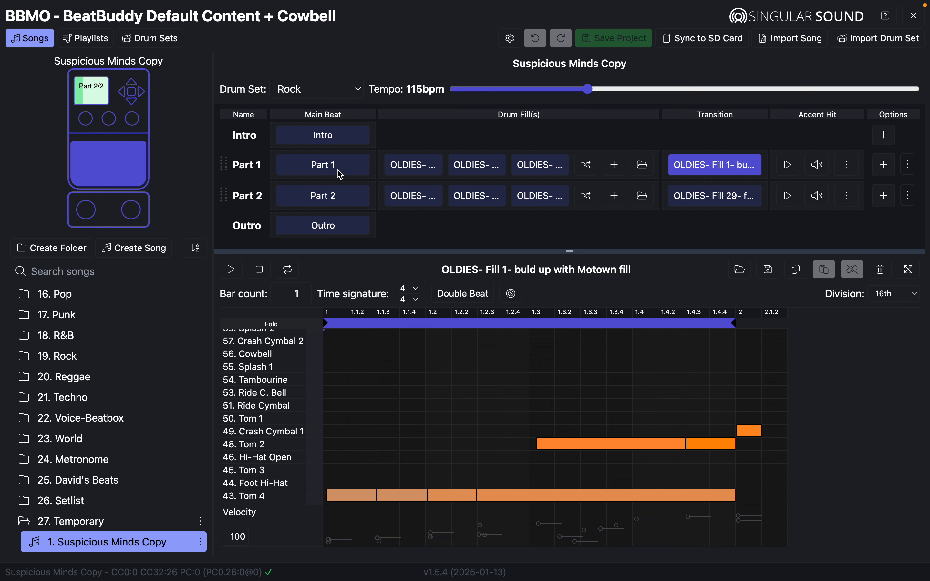
Step: Display and audition Part 2's three drum fills and its transition back to Part 1 using the virtual pedal
click(417, 202)
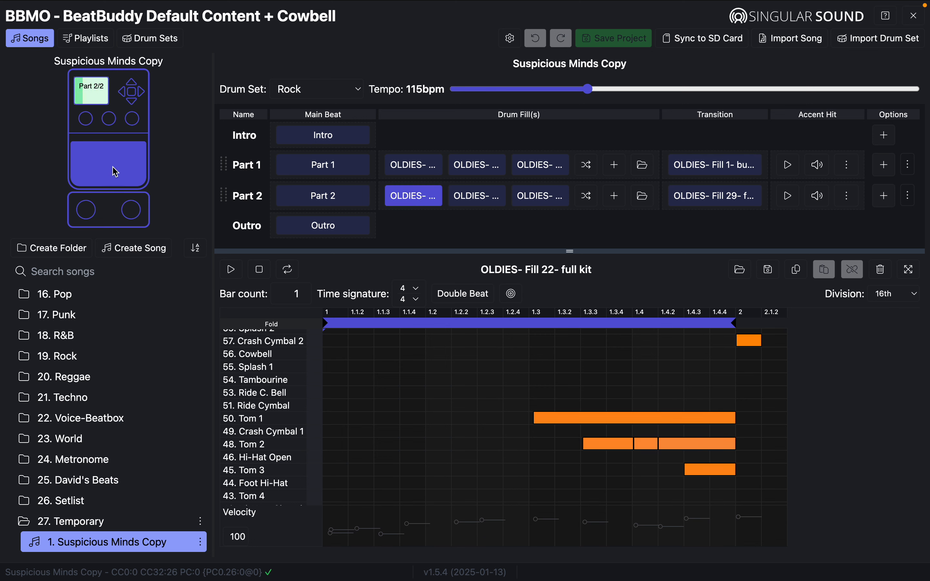
click(128, 173)
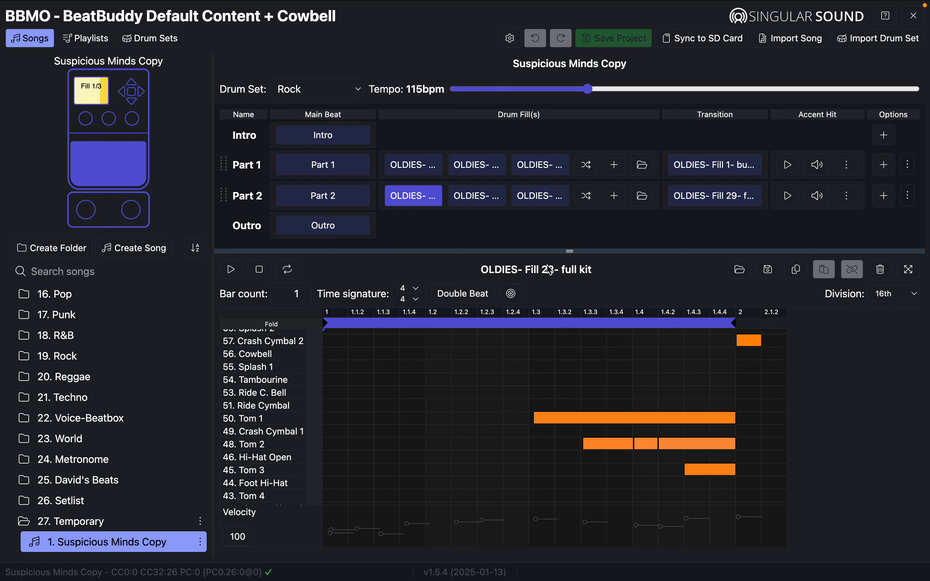
click(477, 196)
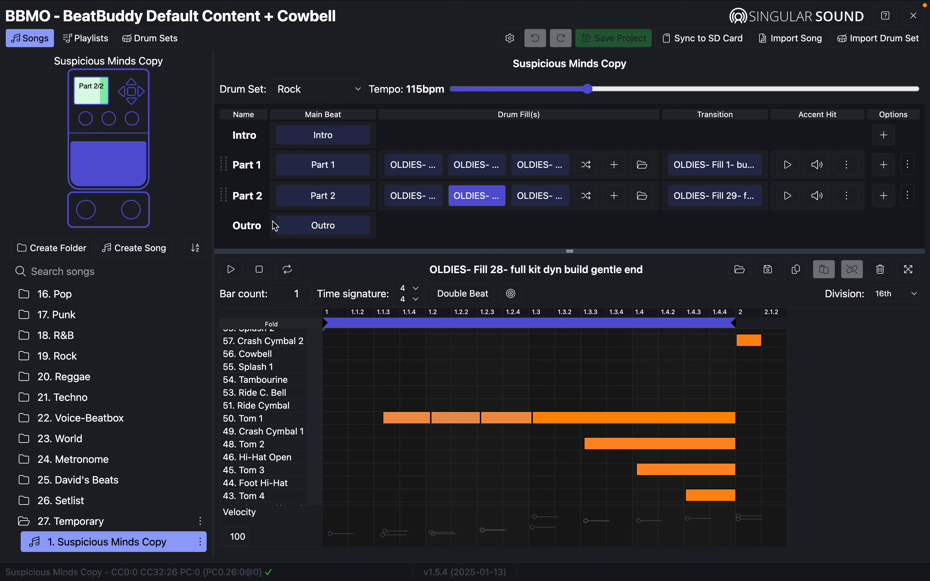
click(129, 173)
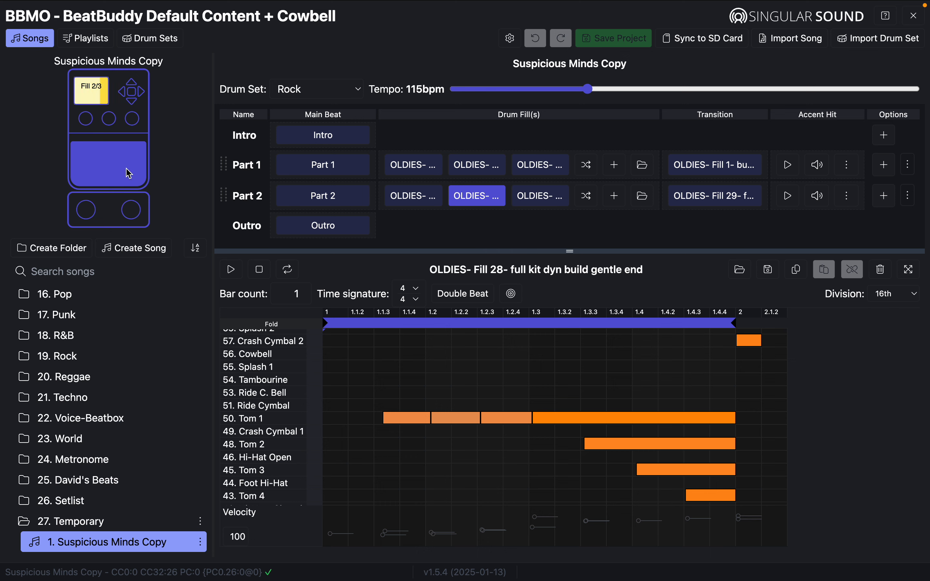
click(544, 199)
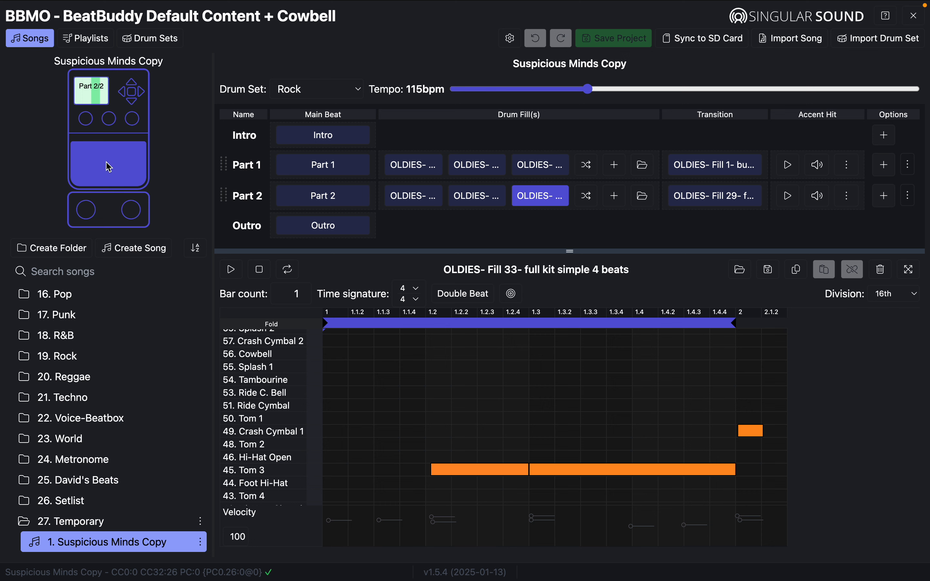
click(731, 204)
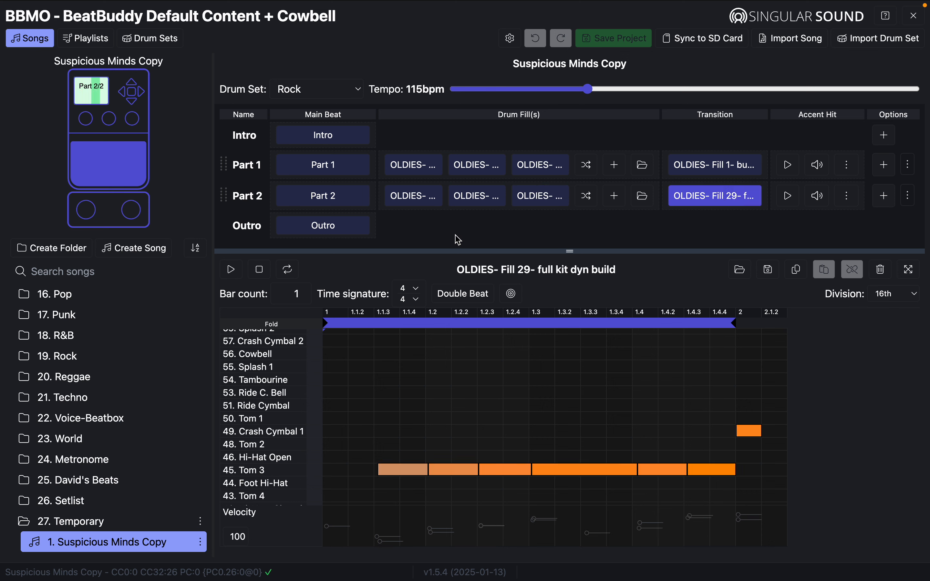
click(112, 168)
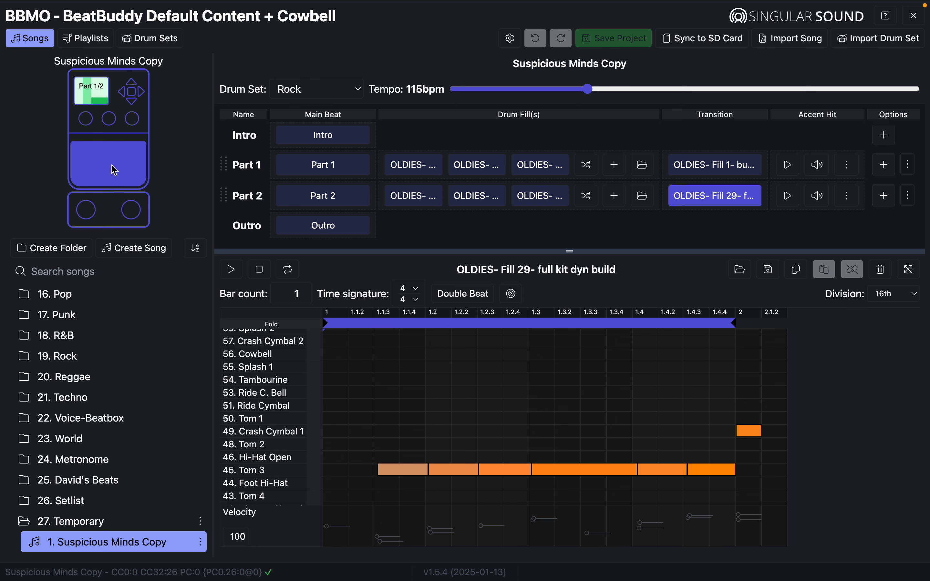
Step: Display the Outro in the beat editor and end Suspicious Minds Copy on the virtual pedal
click(291, 231)
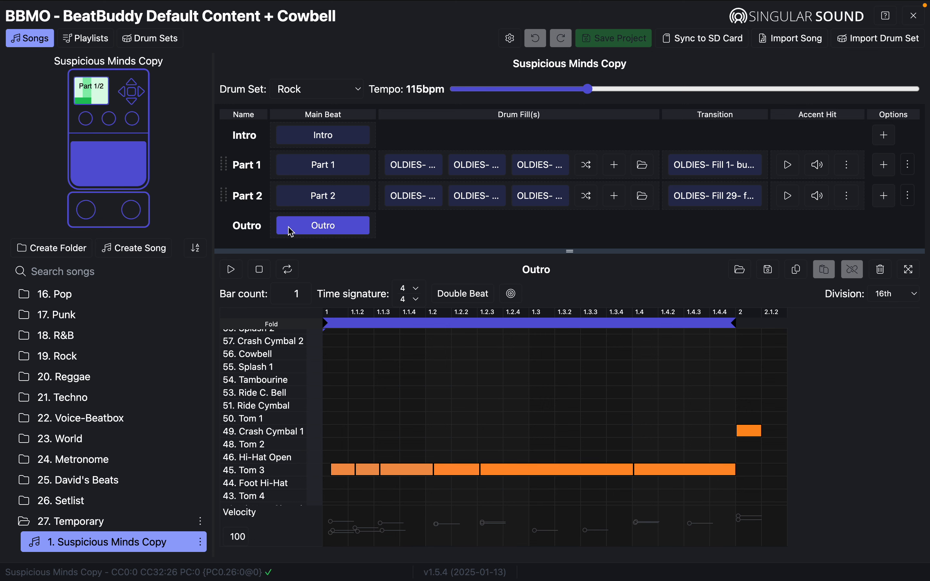
click(116, 176)
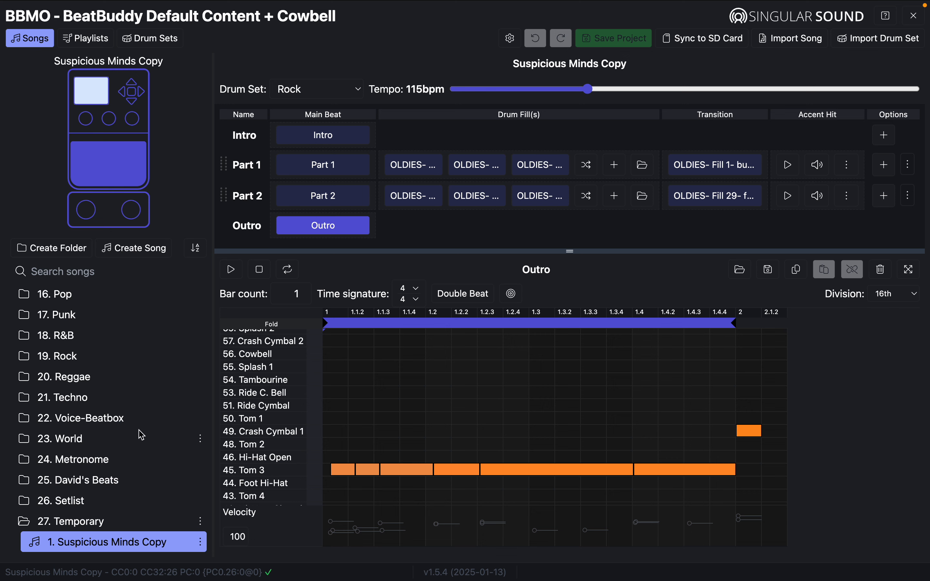
Step: Load Blues 5- 6/8 from the Blues folder and start it on the virtual pedal
scroll(151, 368, up, 10)
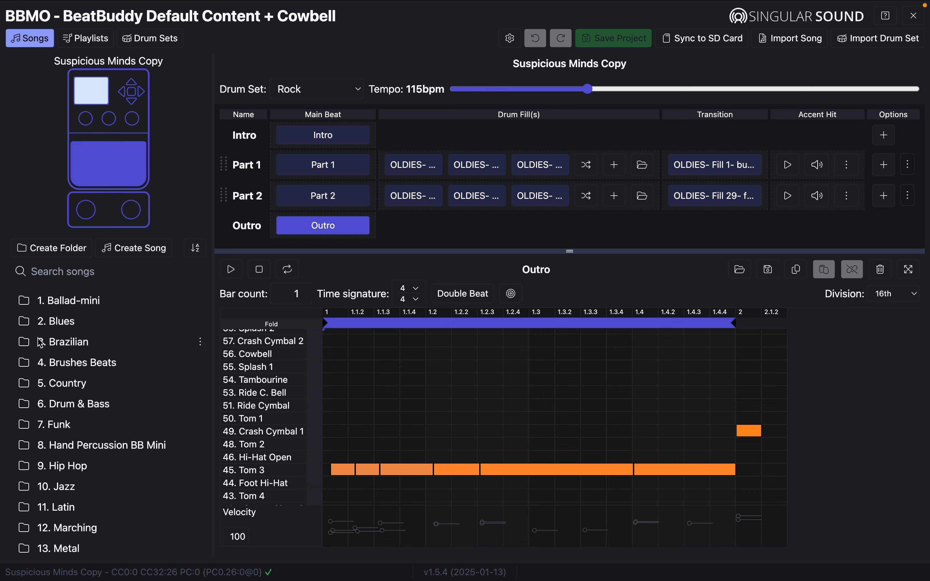
click(32, 325)
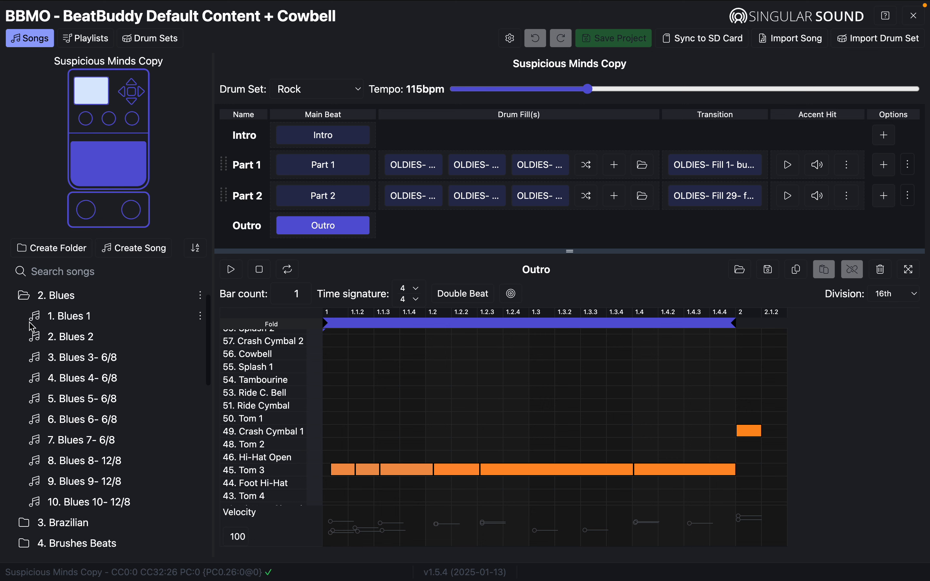
click(78, 399)
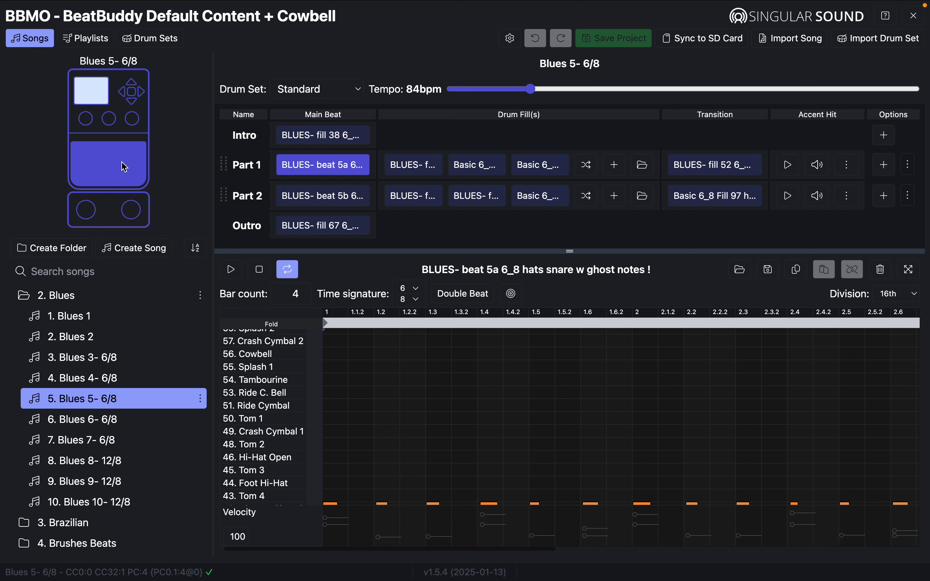
click(109, 175)
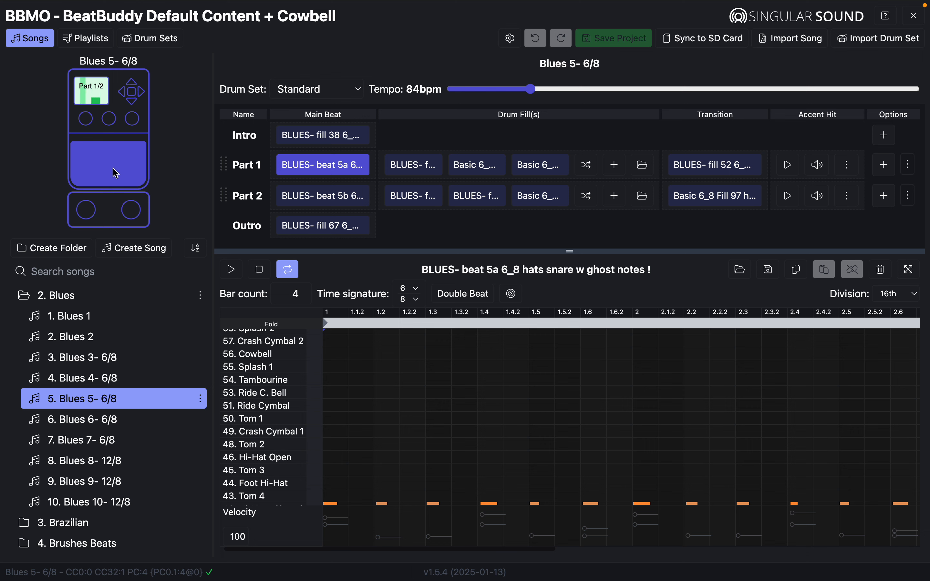
Step: Set the drum set of Blues 5- 6/8 to Rock while the song plays
click(352, 88)
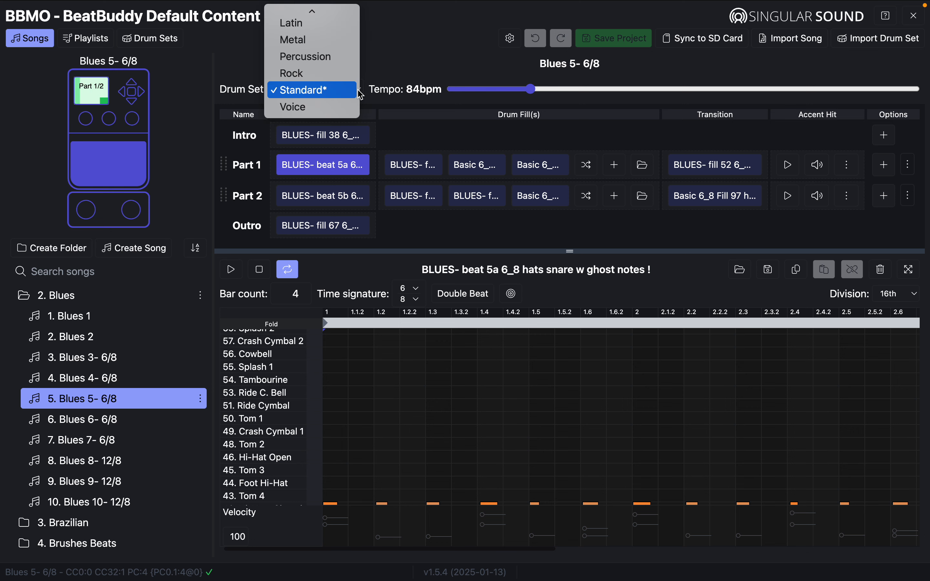
click(338, 80)
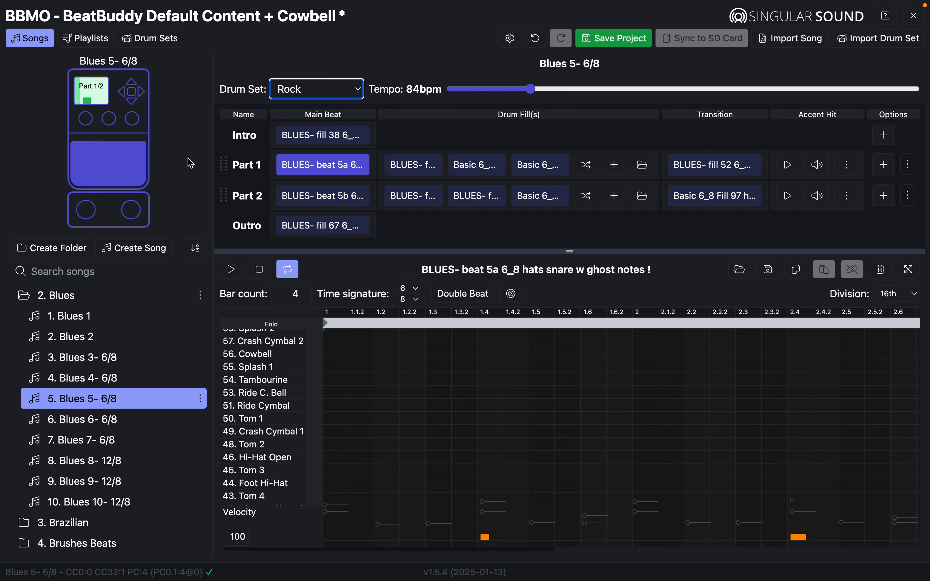
Step: Audition Part 1's first drum fill at 169 bpm, and reset the tempo to 84 bpm
click(535, 92)
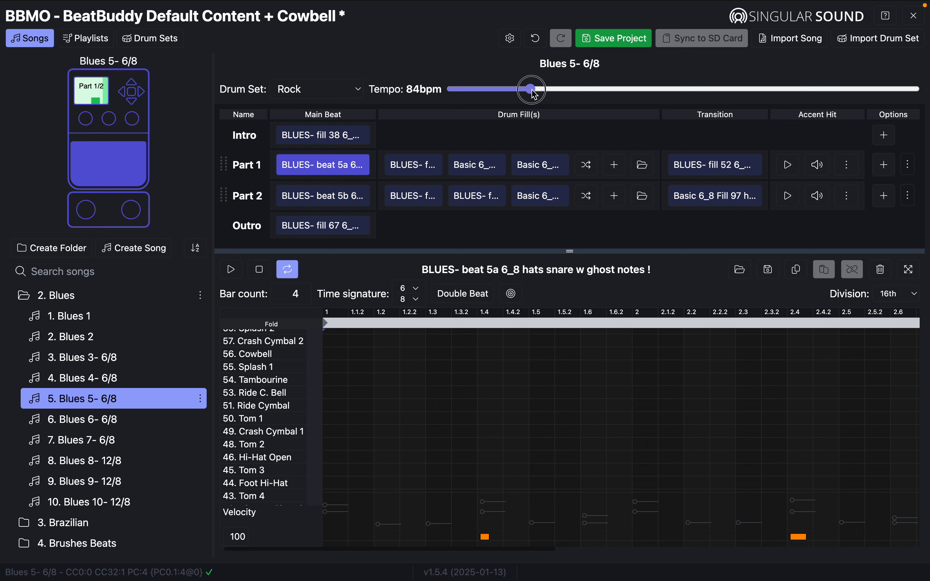
drag(535, 92, 688, 94)
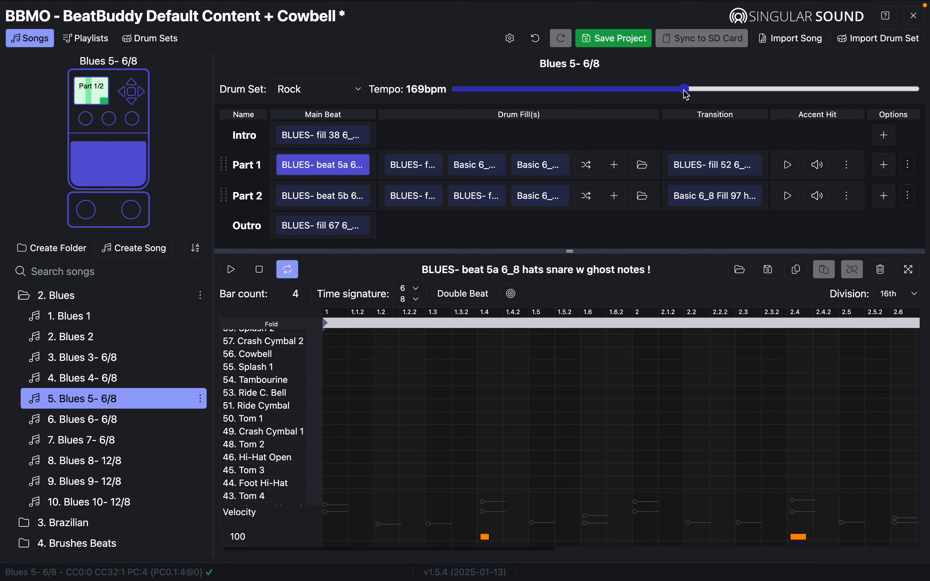
click(432, 171)
click(117, 168)
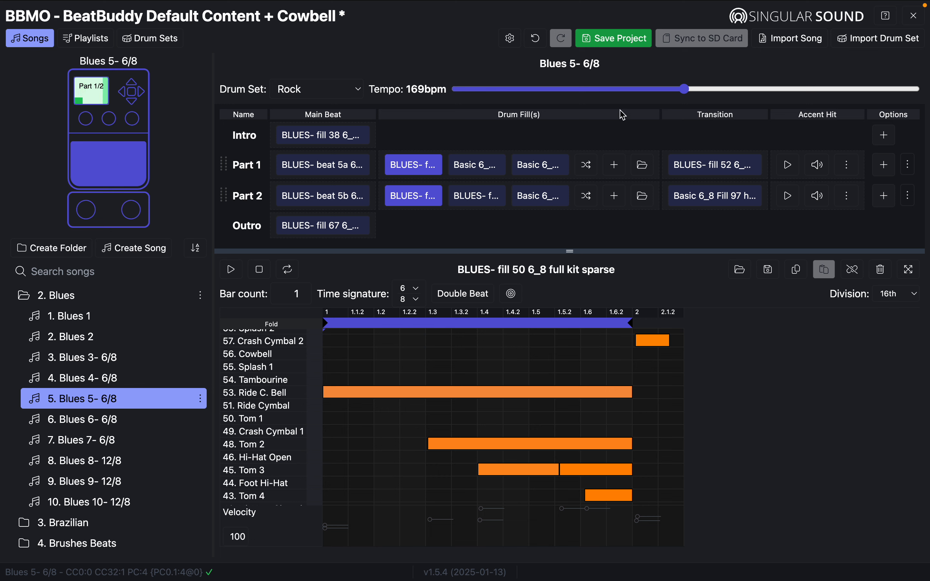
drag(689, 98, 533, 103)
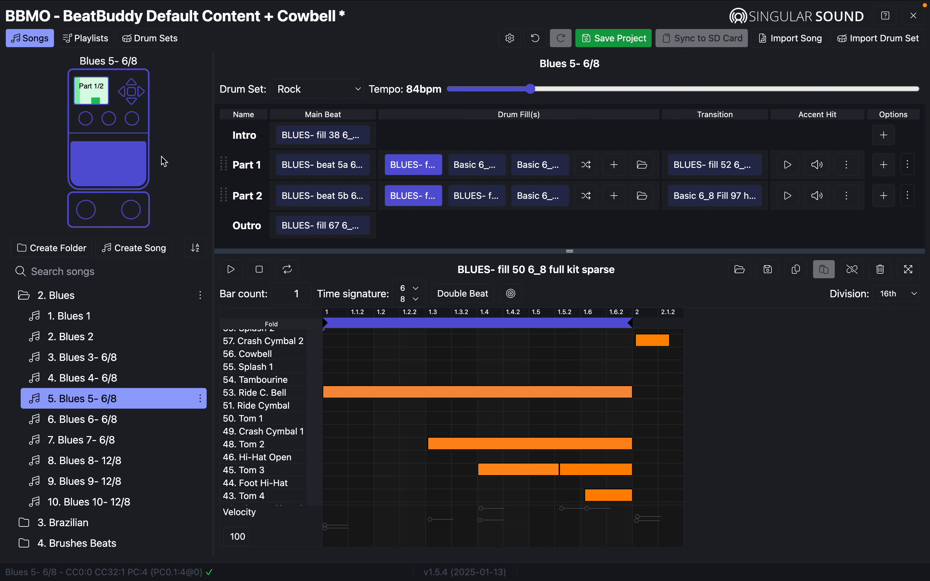
Step: Display Part 1's second drum fill in the beat editor and trigger it on the virtual pedal
click(473, 169)
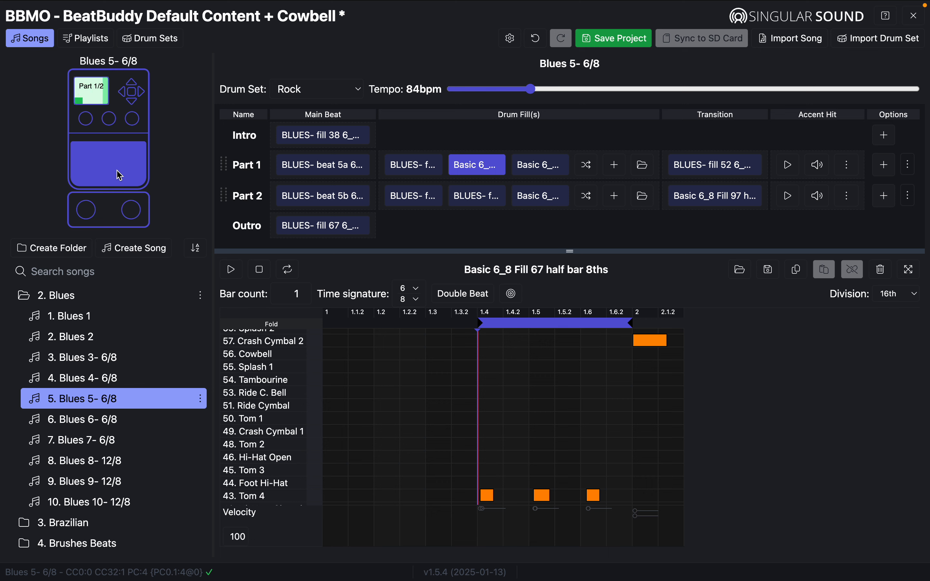
click(120, 176)
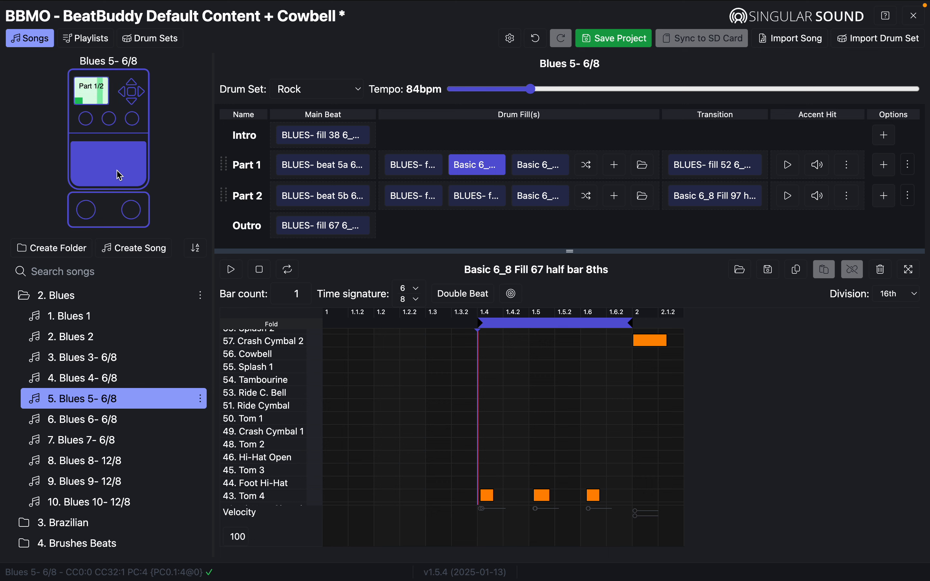
Step: Trigger accent hits with the virtual footswitch, and pause and resume the song twice
double_click(88, 211)
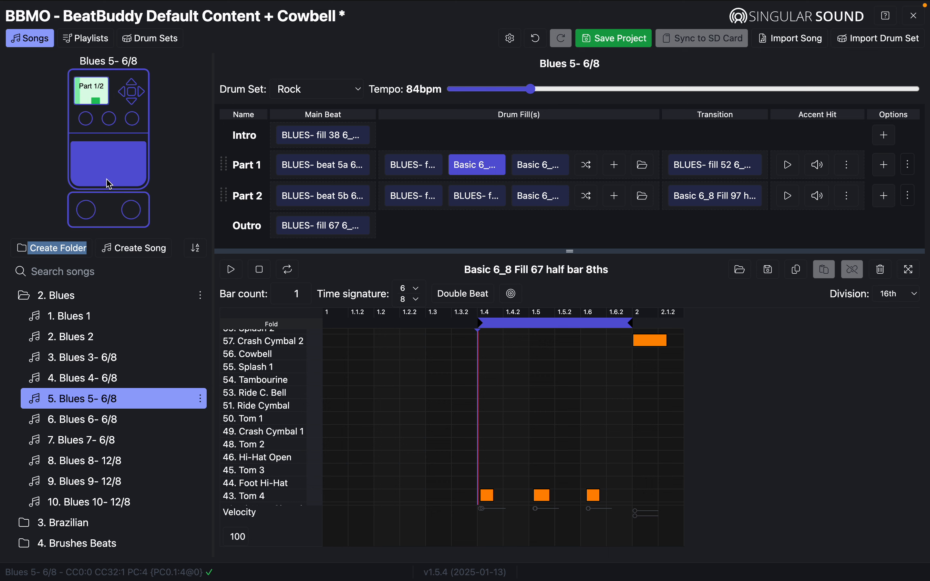
click(89, 212)
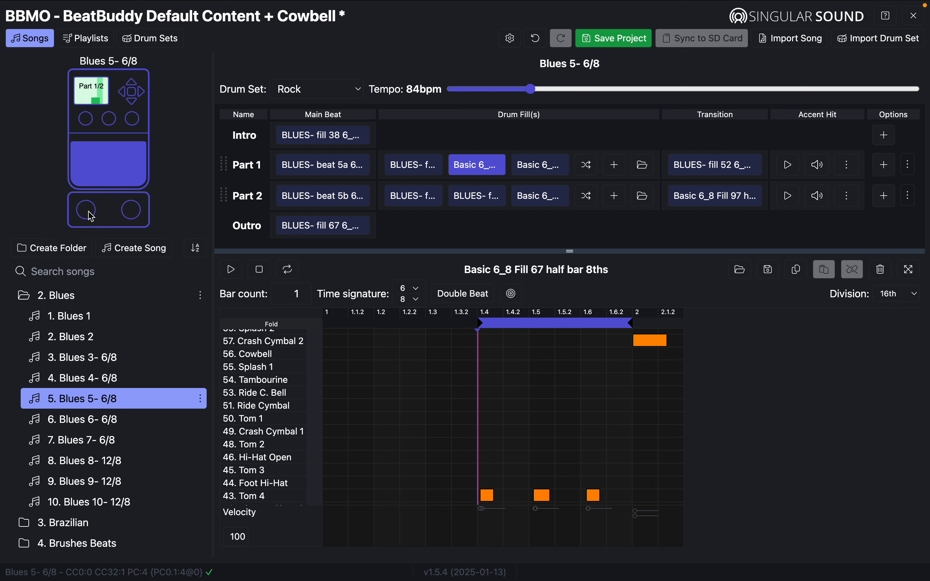
click(90, 212)
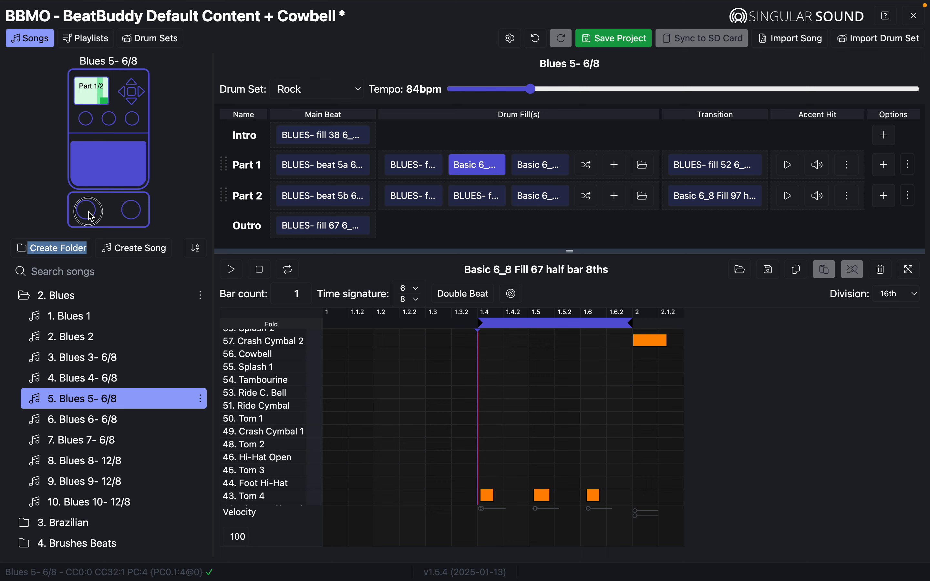
click(133, 212)
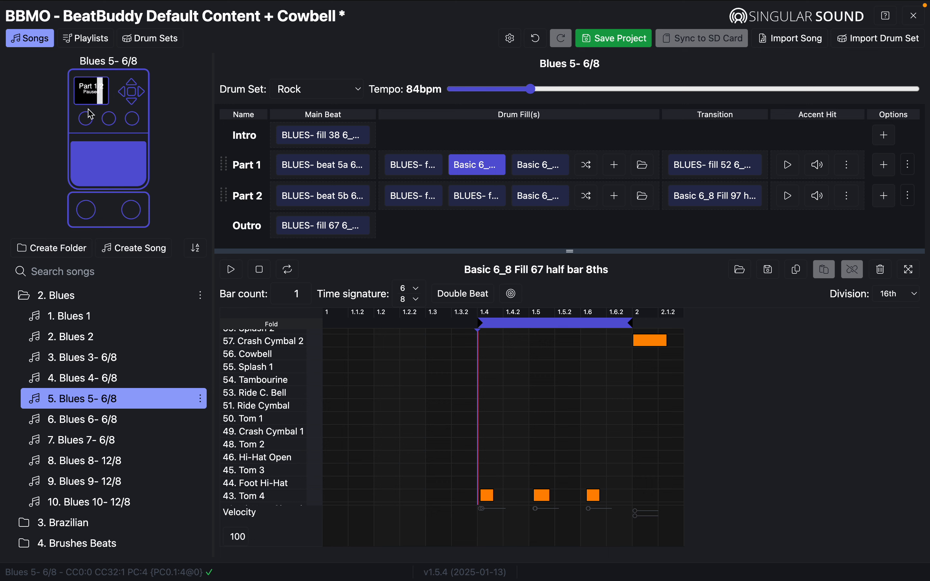
click(133, 216)
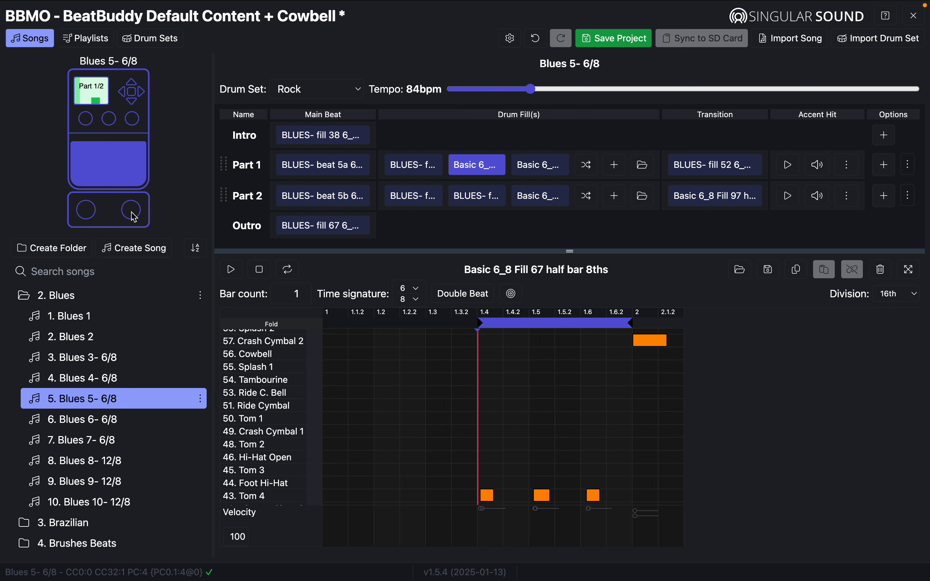
click(133, 216)
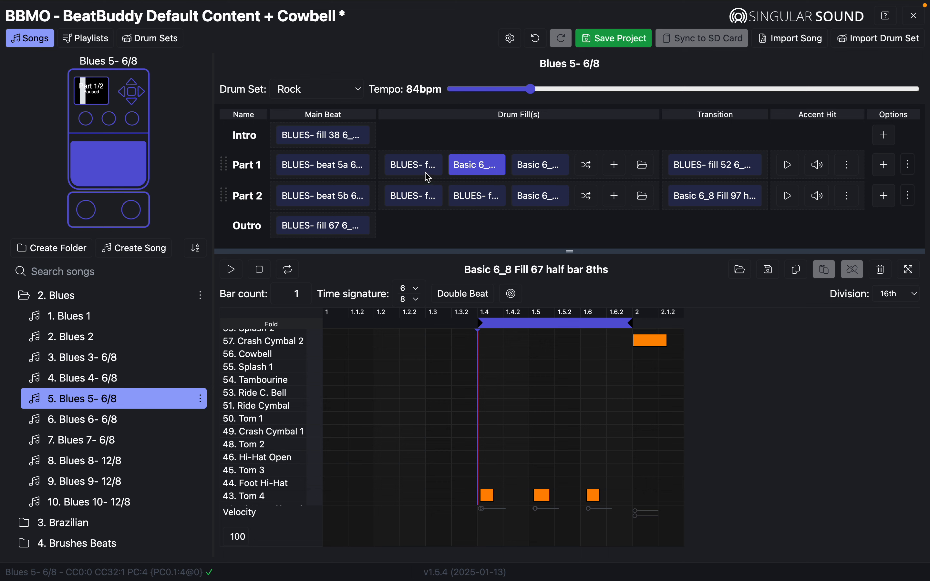
click(133, 211)
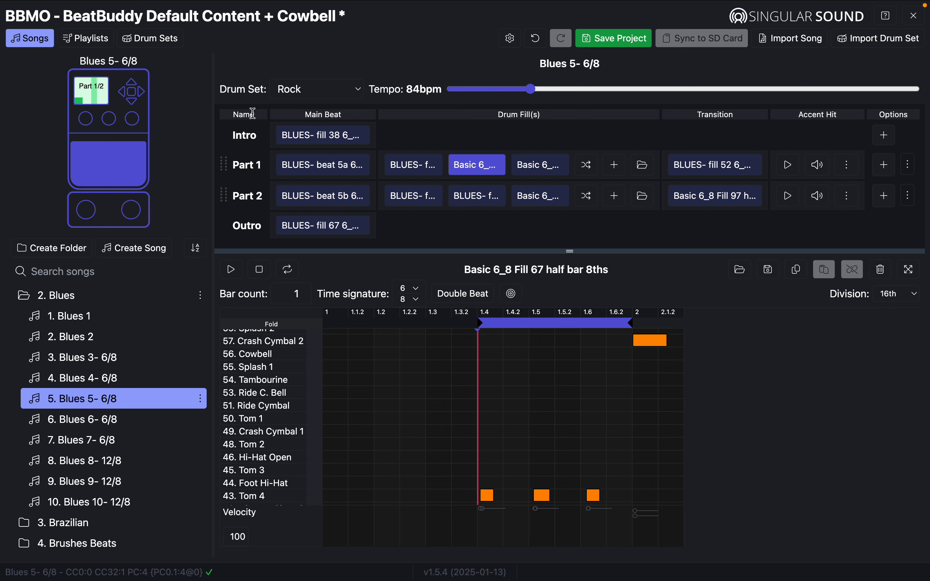
Step: Display and audition Part 1's third drum fill and Part 2's first two drum fills using the virtual pedal
click(537, 169)
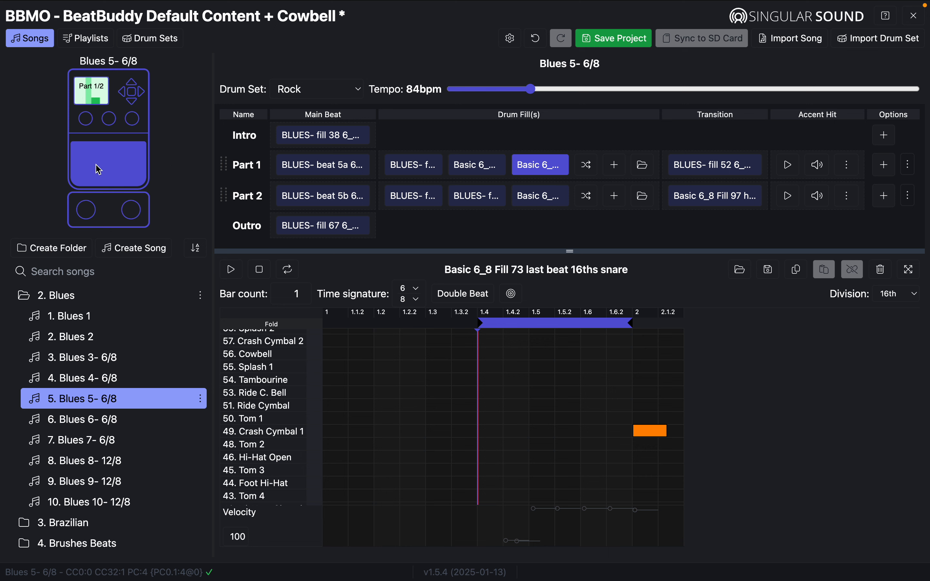
click(111, 178)
click(413, 197)
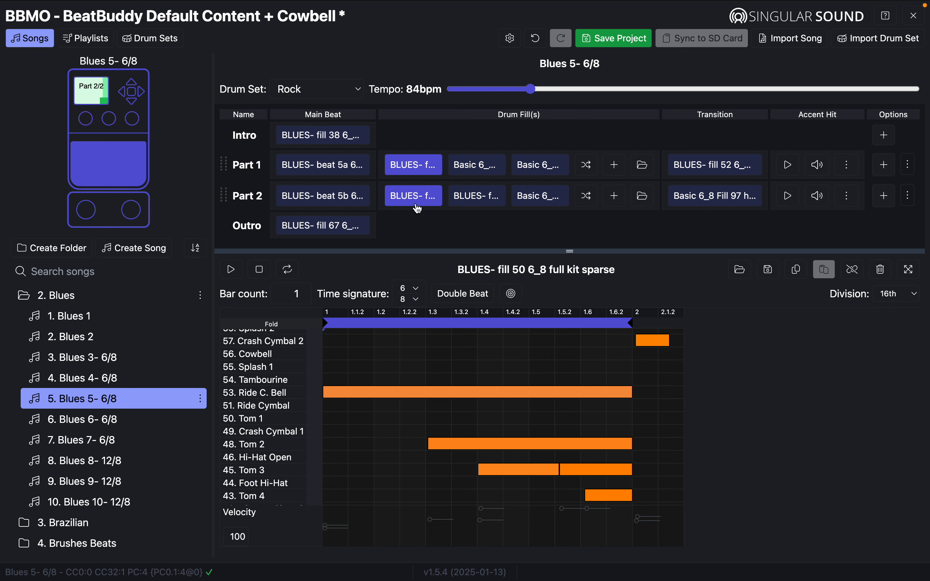
click(122, 177)
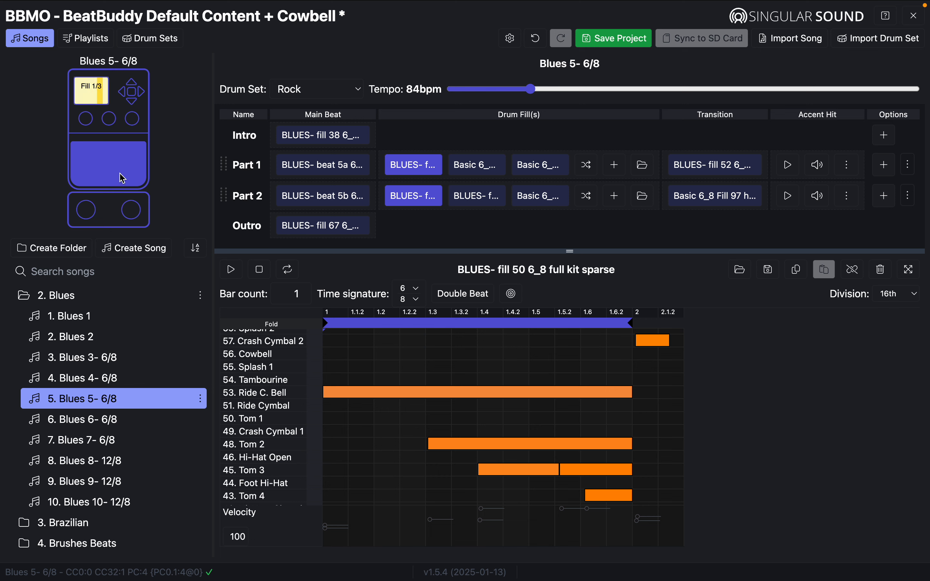
click(485, 201)
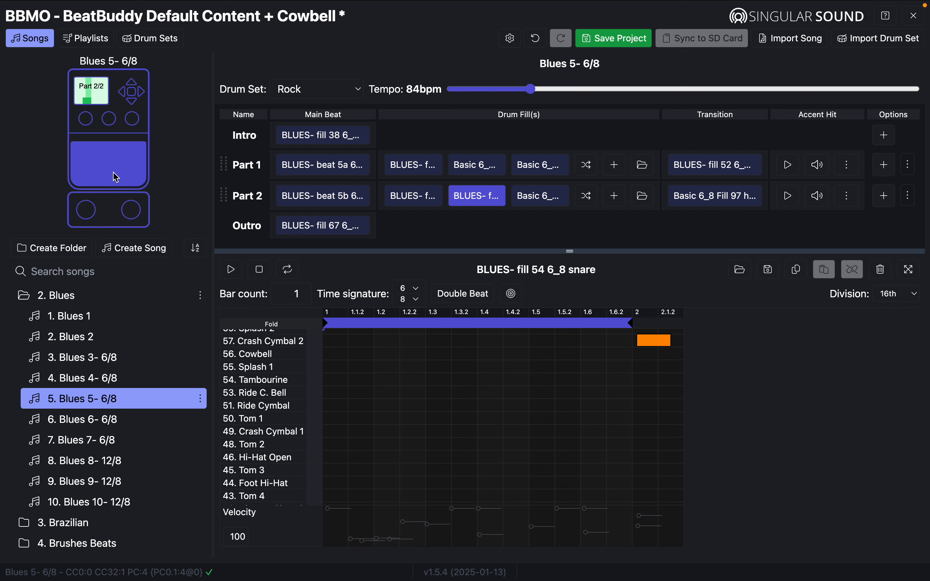
click(116, 177)
Step: Display and audition Part 1's first drum fill at 84 bpm, and pause the song
click(409, 166)
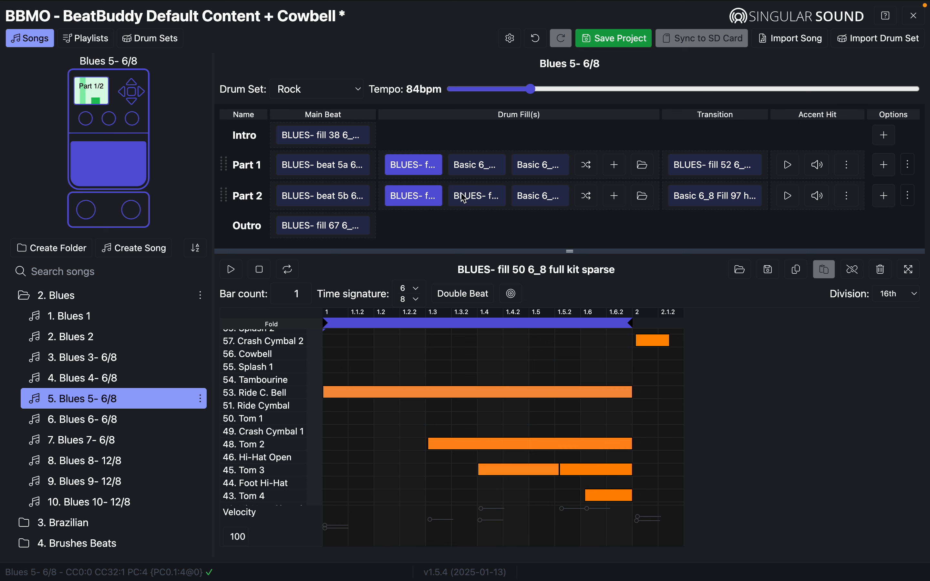
click(144, 174)
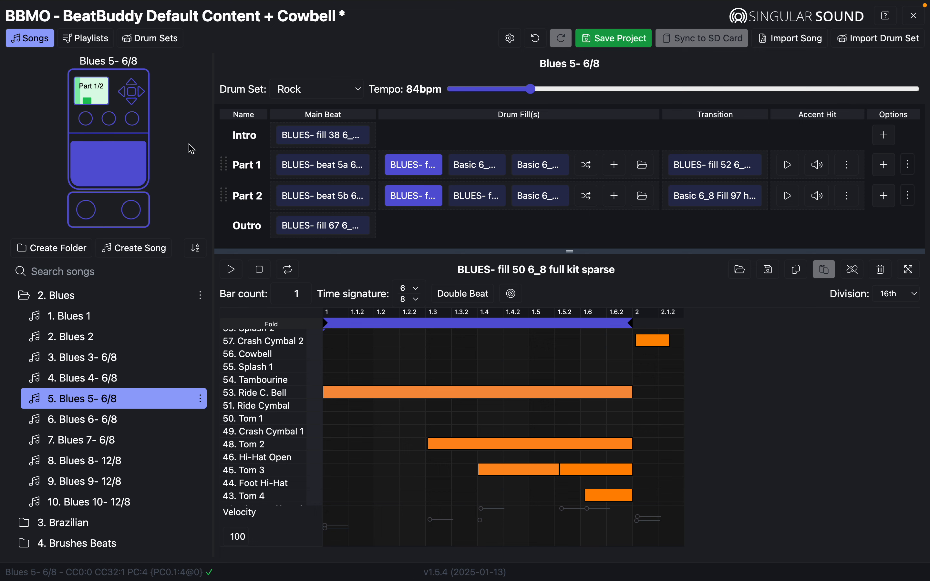
click(131, 209)
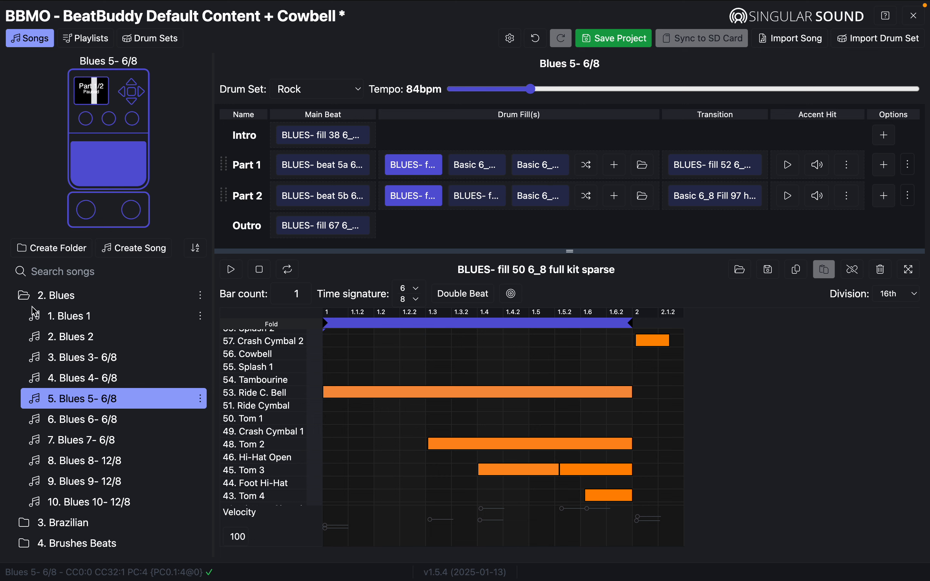
Step: Stop the blues song, and load and start Brushes 4- 3/4 Shuffle Waltz from the Brushes Beats folder
click(24, 296)
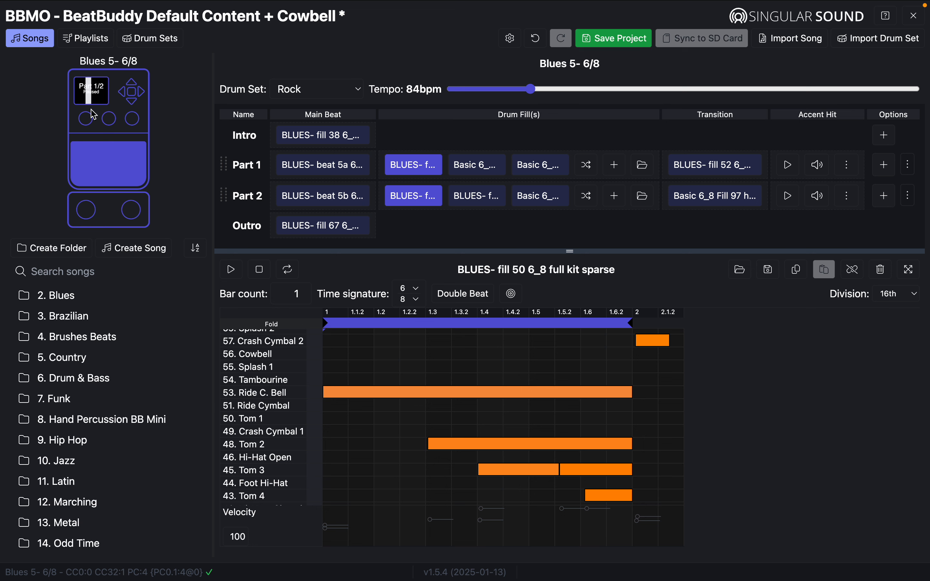
double_click(109, 176)
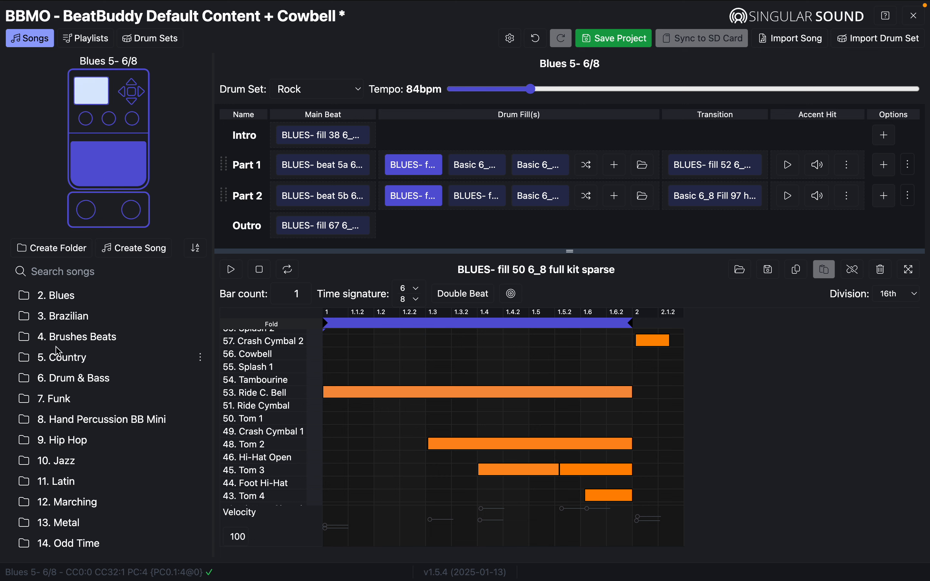
click(58, 338)
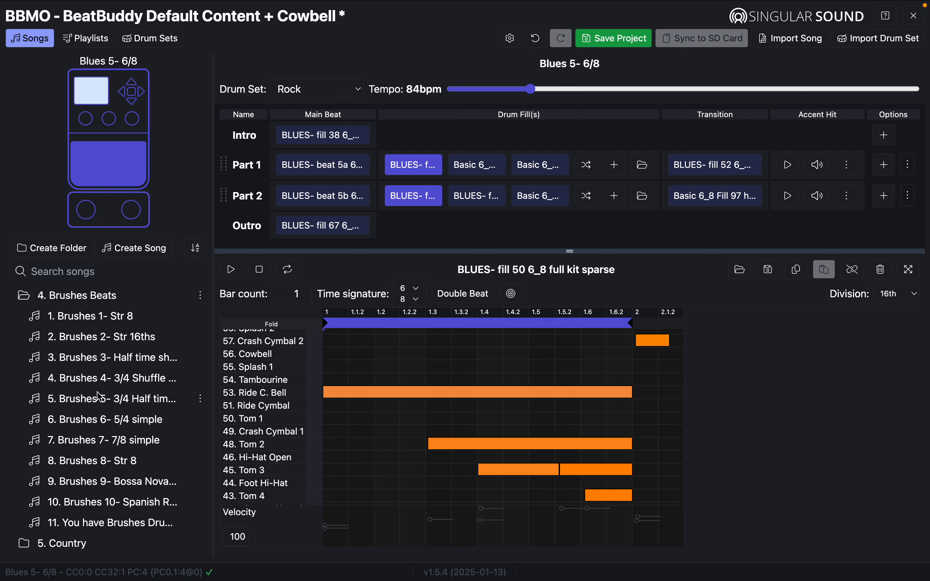
click(122, 370)
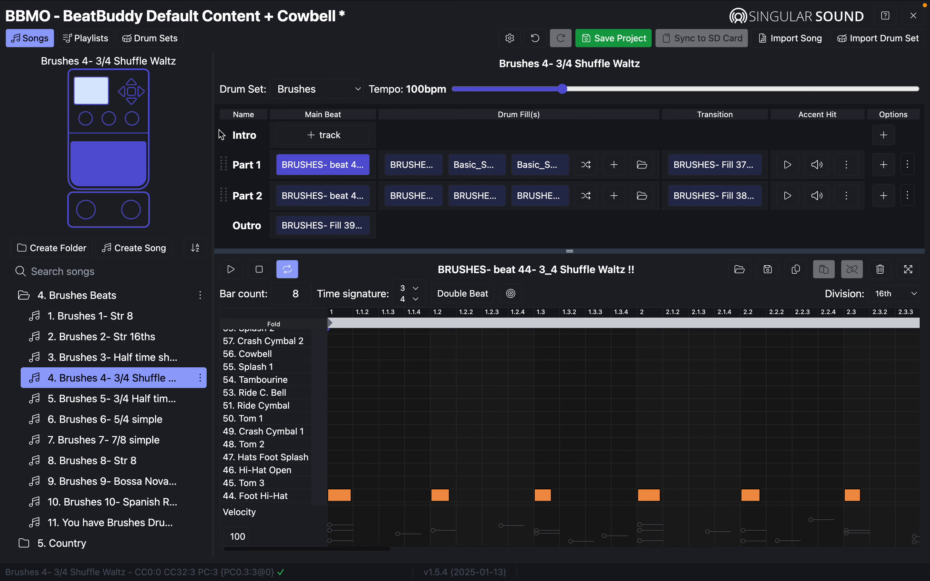
click(98, 184)
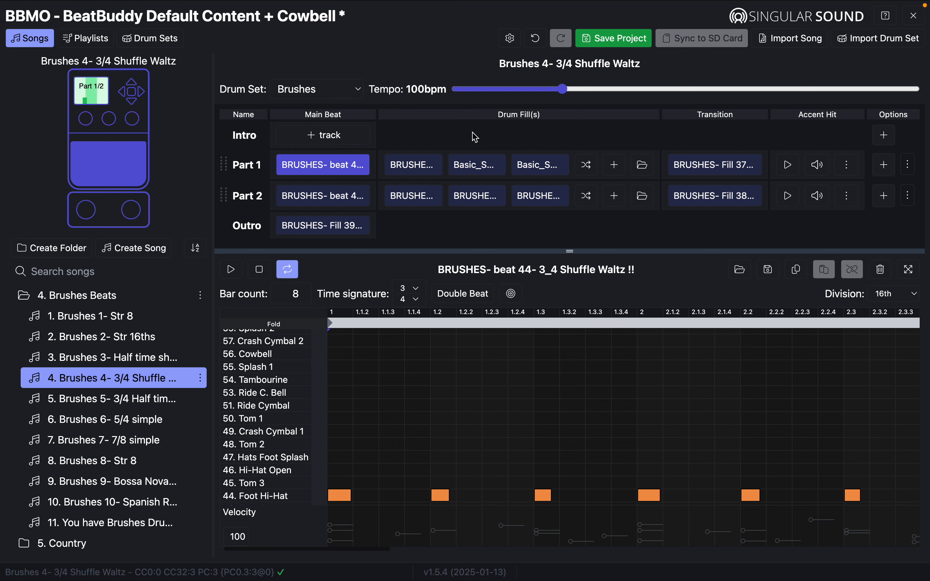
Step: Set the drum set of Brushes 4- 3/4 Shuffle Waltz to Metal
click(357, 90)
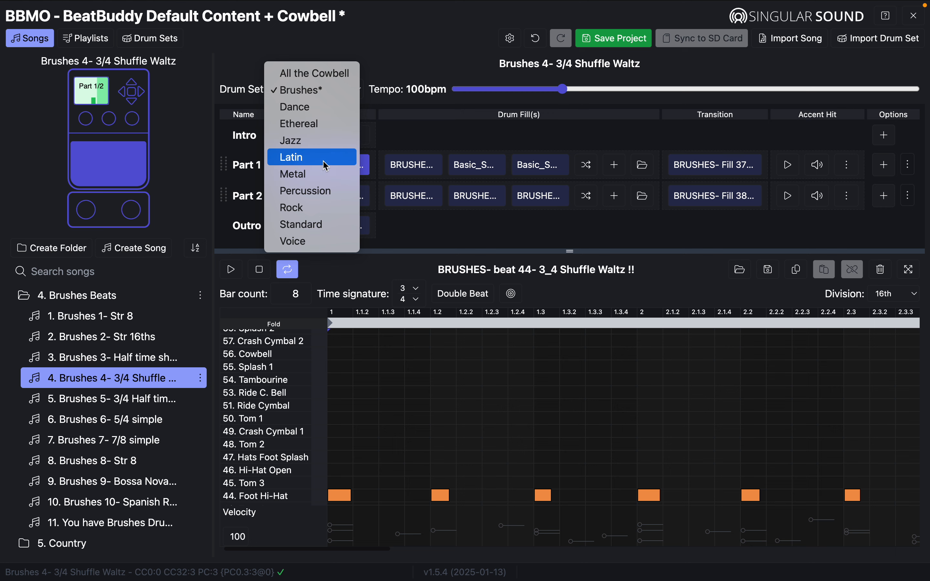
click(326, 175)
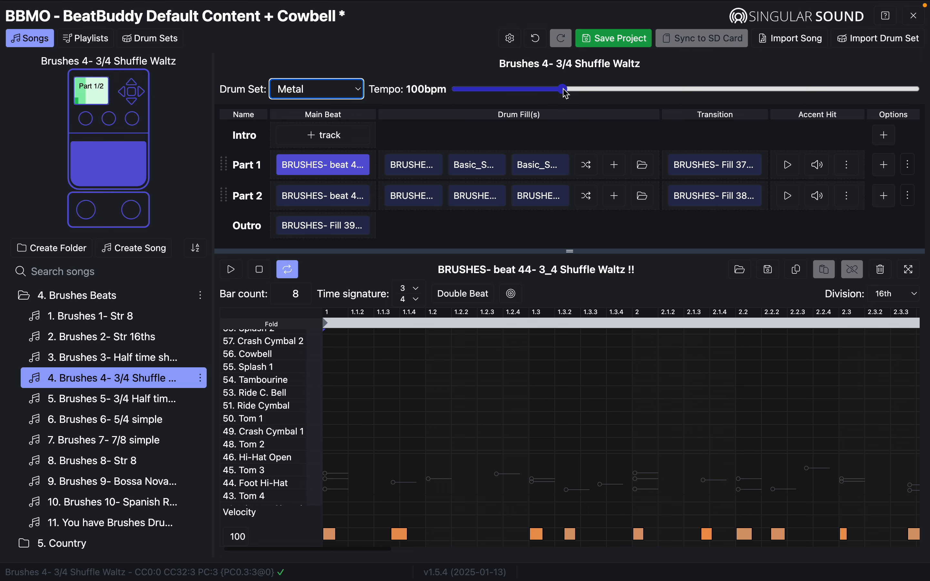
Step: Try a tempo of 197 bpm for the waltz, and undo both the tempo and drum set changes
drag(561, 90, 734, 92)
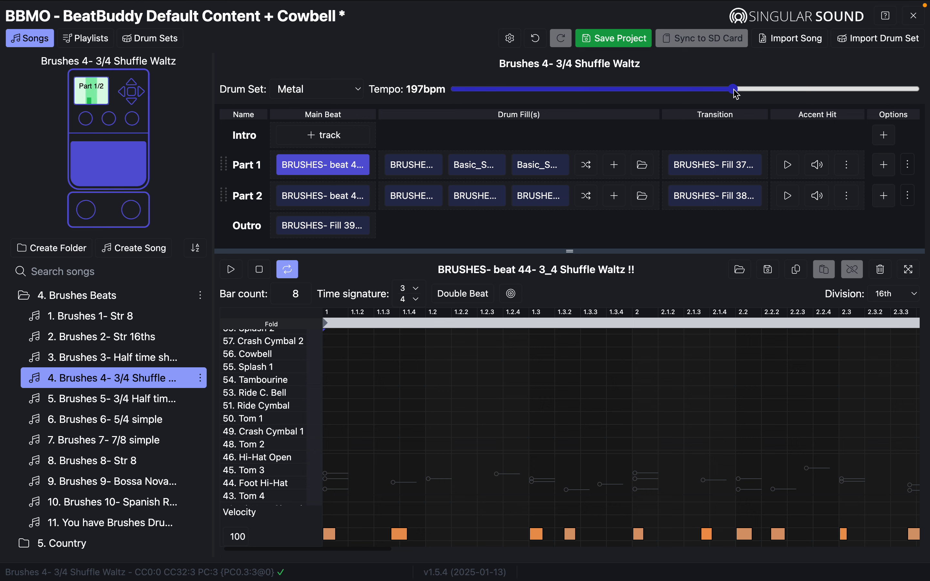
click(536, 38)
click(538, 40)
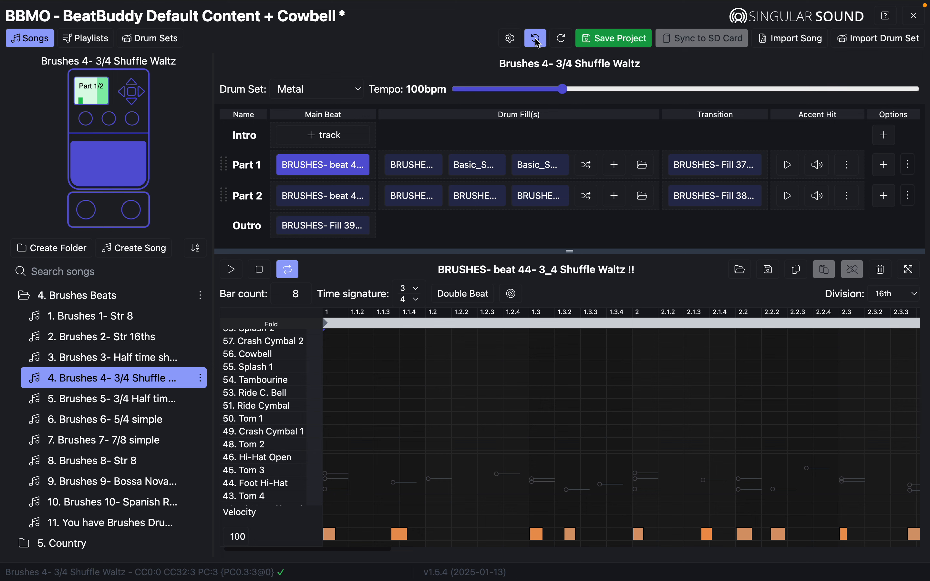
click(537, 40)
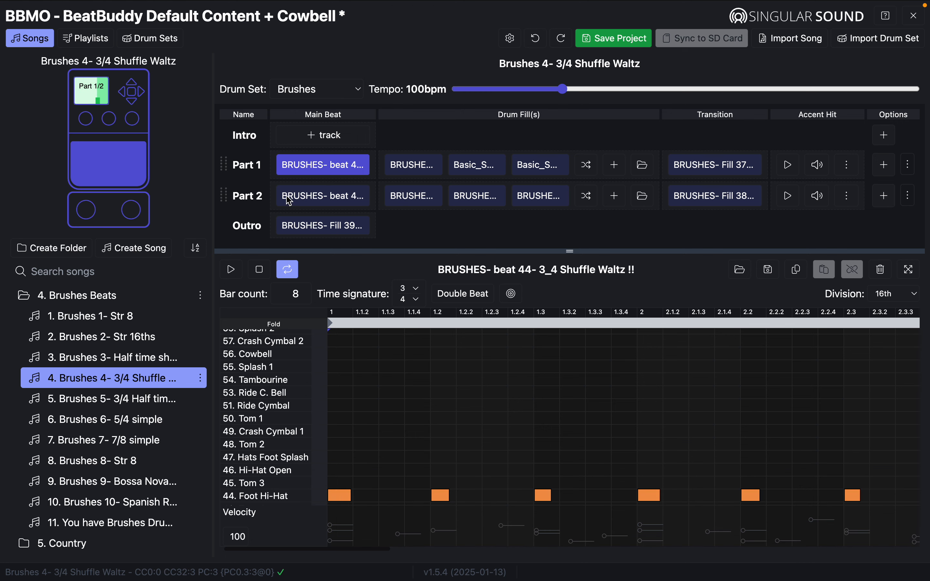
Step: Transition Brushes 4- 3/4 Shuffle Waltz to Part 2 using the virtual pedal, and stop the song
click(111, 179)
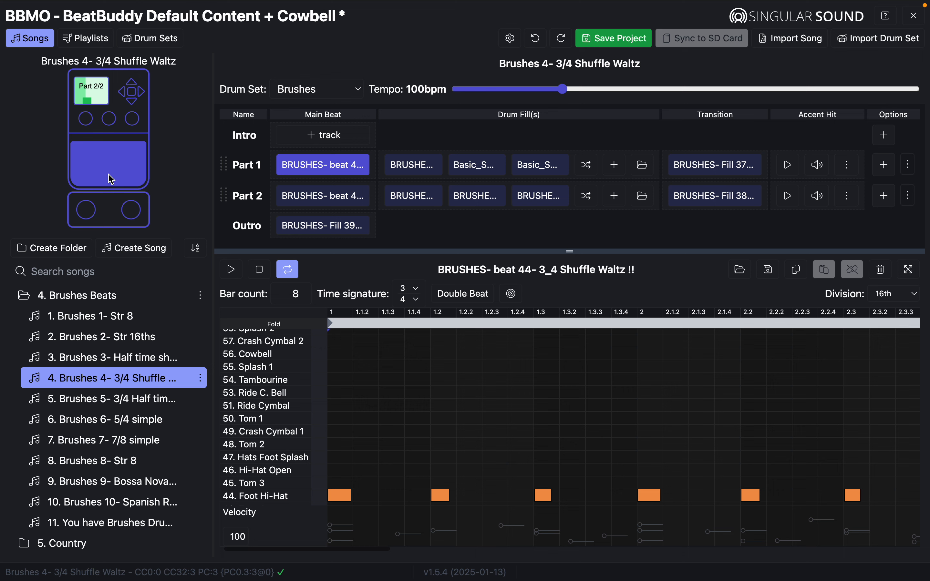
double_click(111, 179)
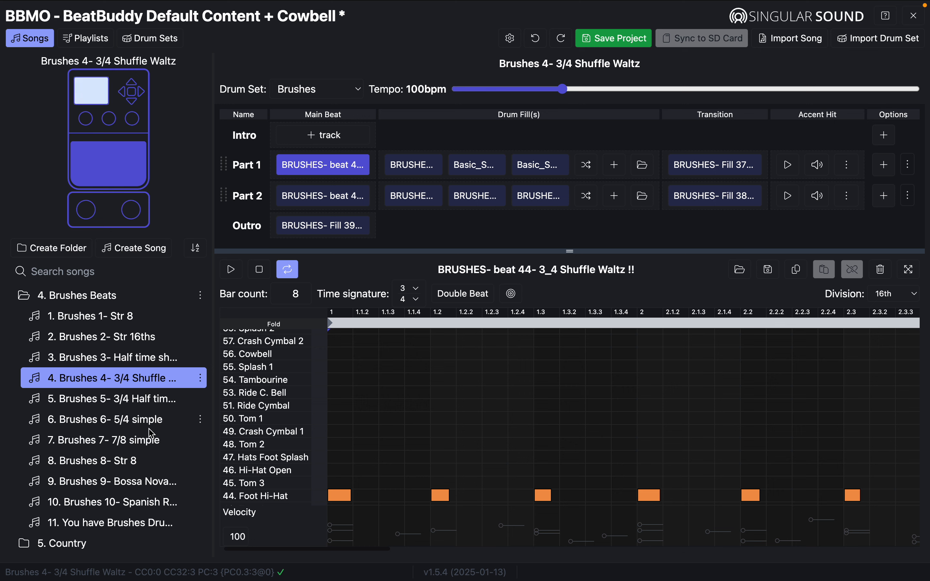
Step: Collapse the Brushes Beats folder, and load Reggae 5- Basic one drop str from the Reggae folder
click(40, 300)
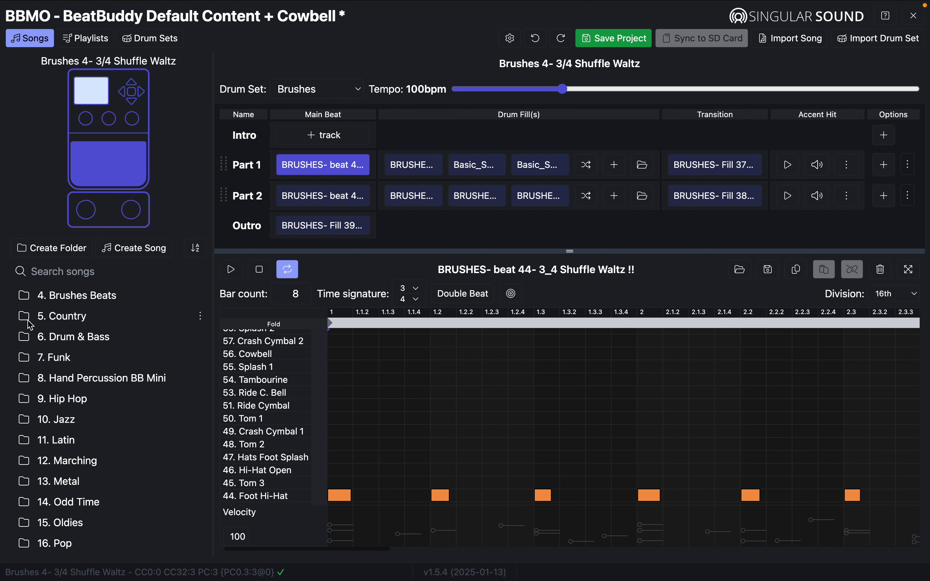
scroll(115, 409, down, 3)
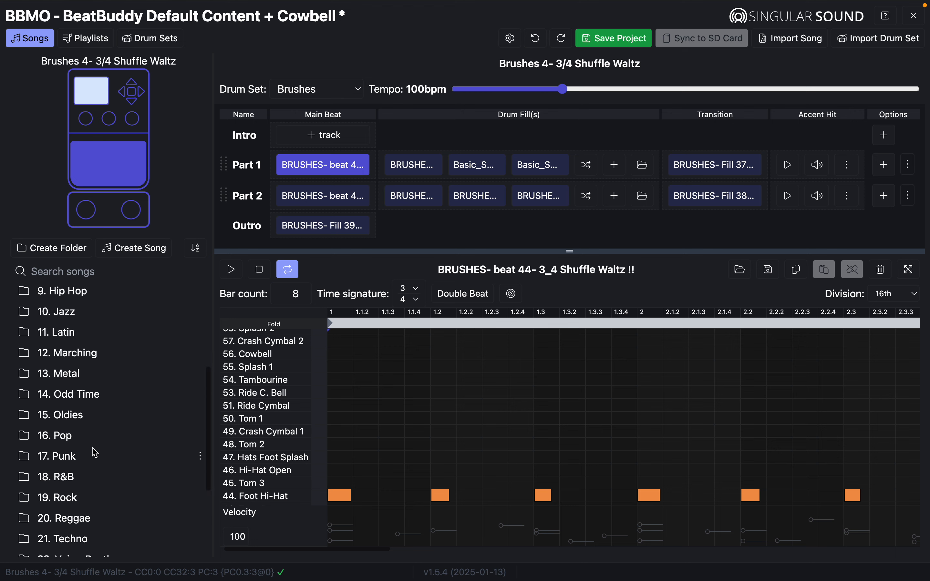
scroll(92, 450, down, 3)
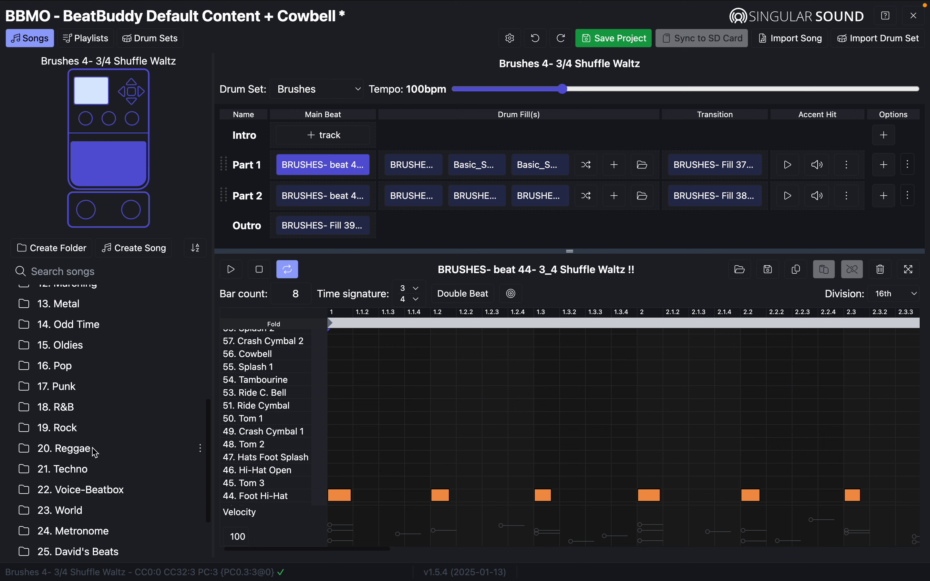
click(30, 452)
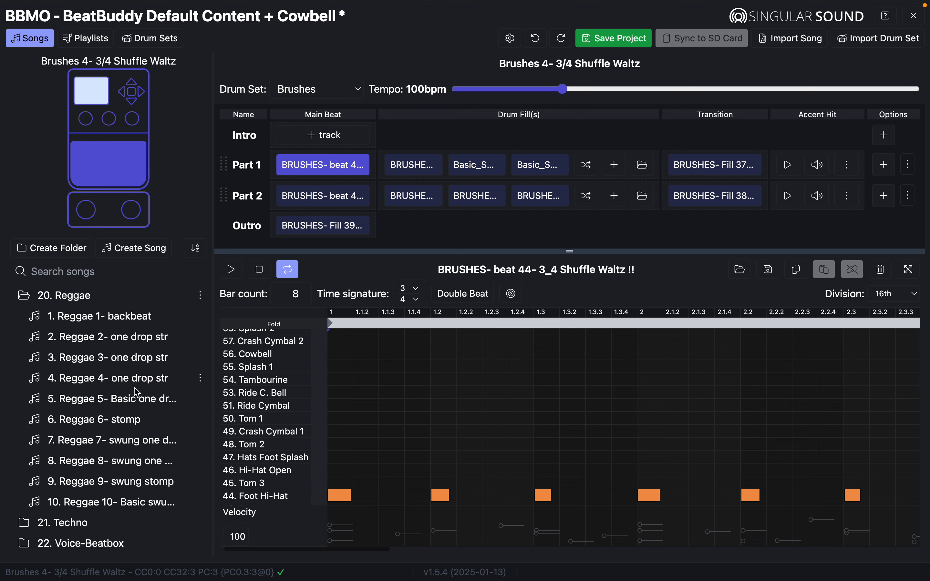
click(89, 400)
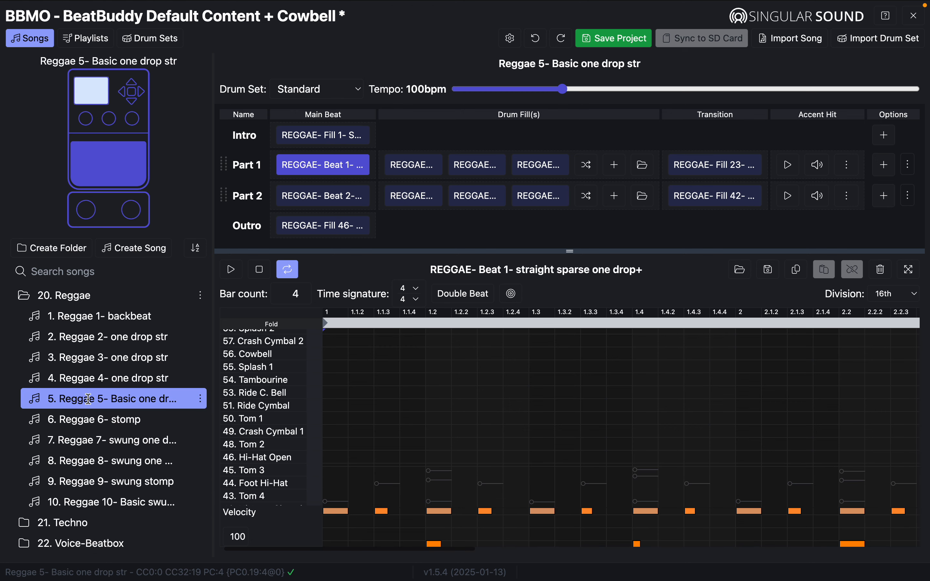
Step: Audition the reggae song's drum fill and its transition to Part 2 using the virtual pedal, and stop the song
click(115, 178)
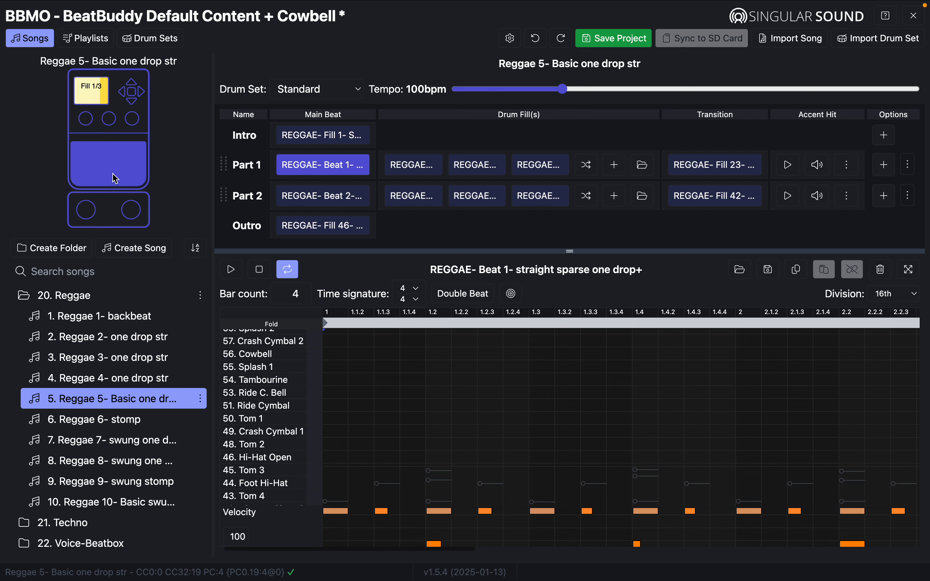
click(116, 179)
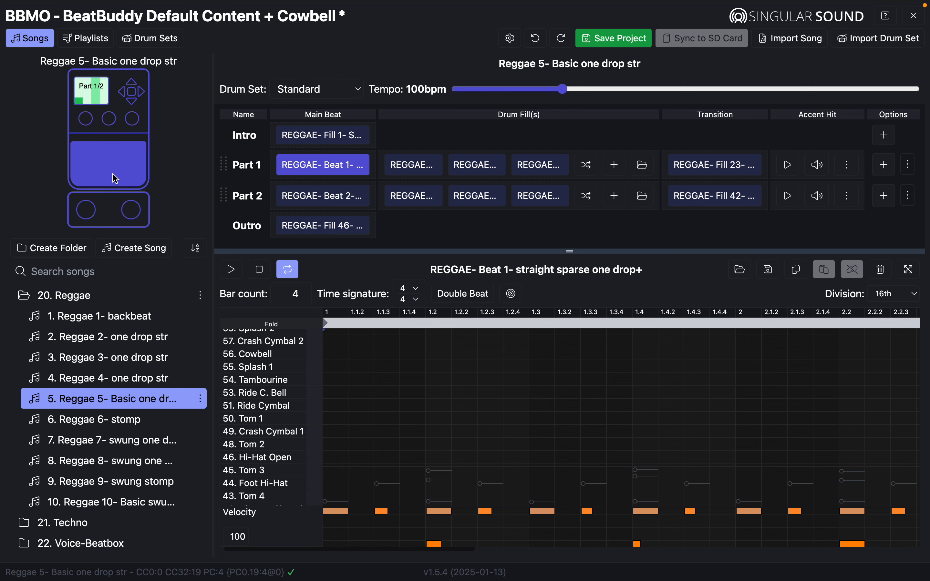
click(116, 179)
click(116, 179)
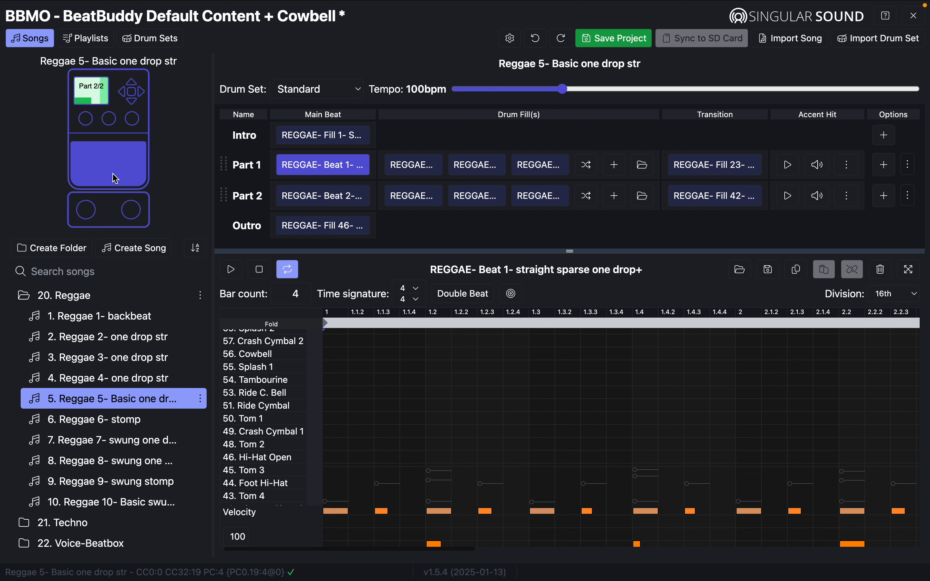
click(115, 177)
click(115, 178)
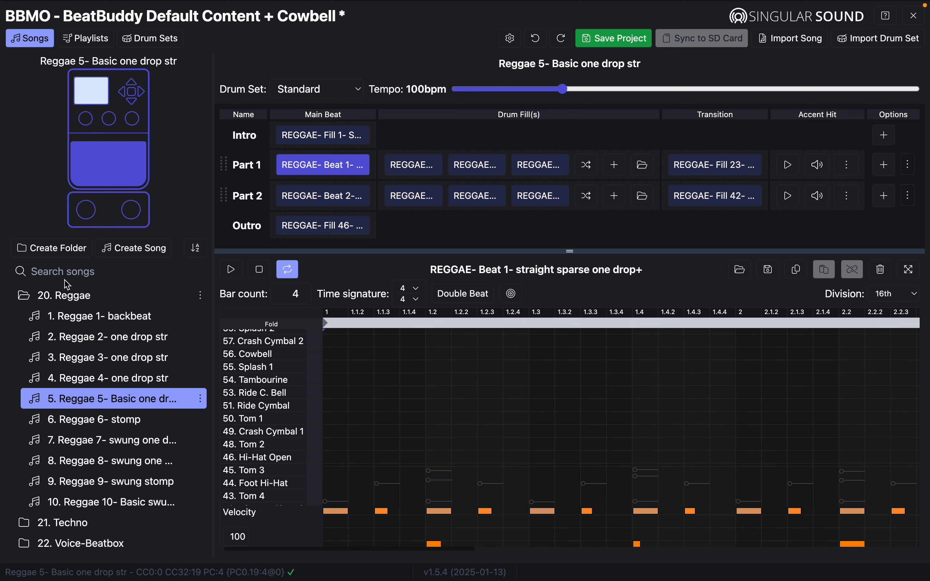
Step: Collapse the Reggae folder, and load Suspicious Minds Copy from the Temporary folder
click(27, 296)
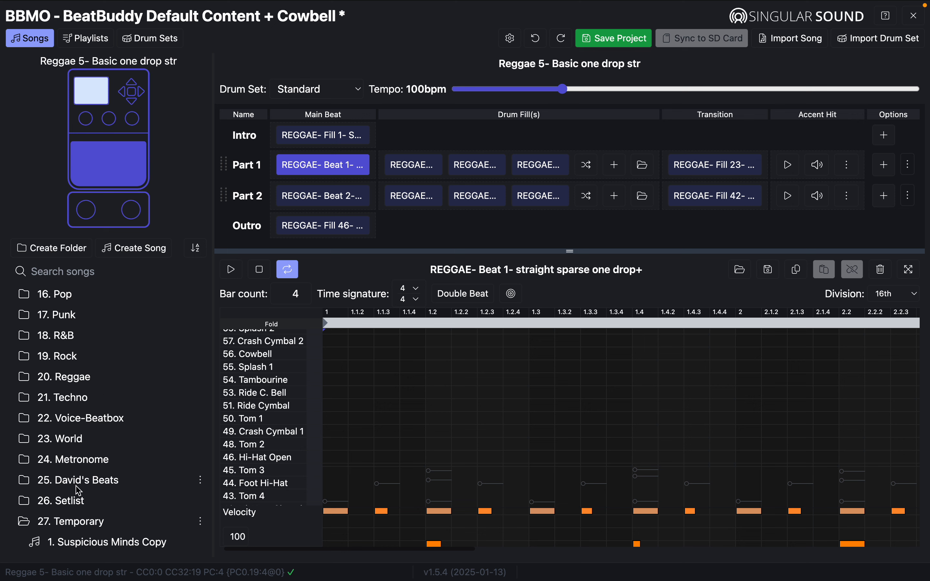
click(90, 543)
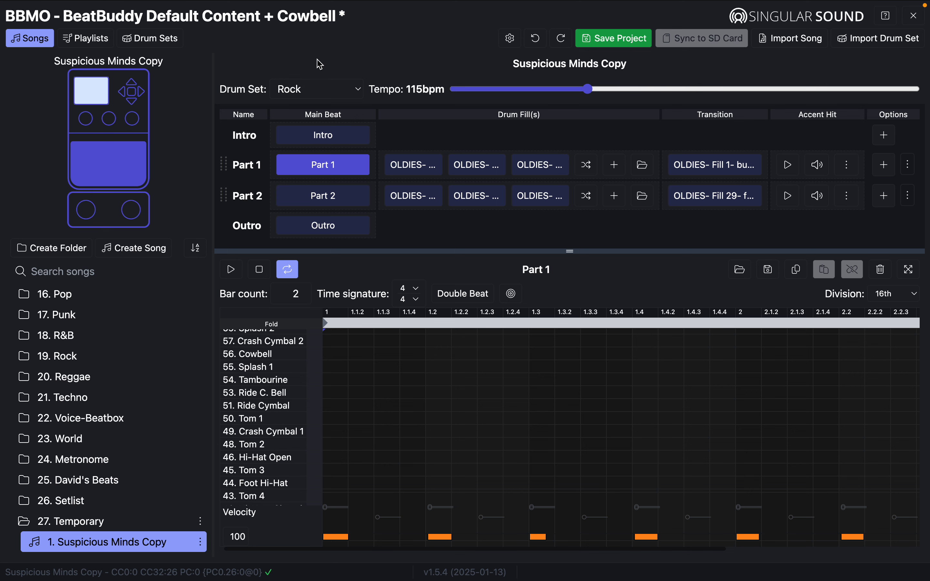
mouse_move(638, 4)
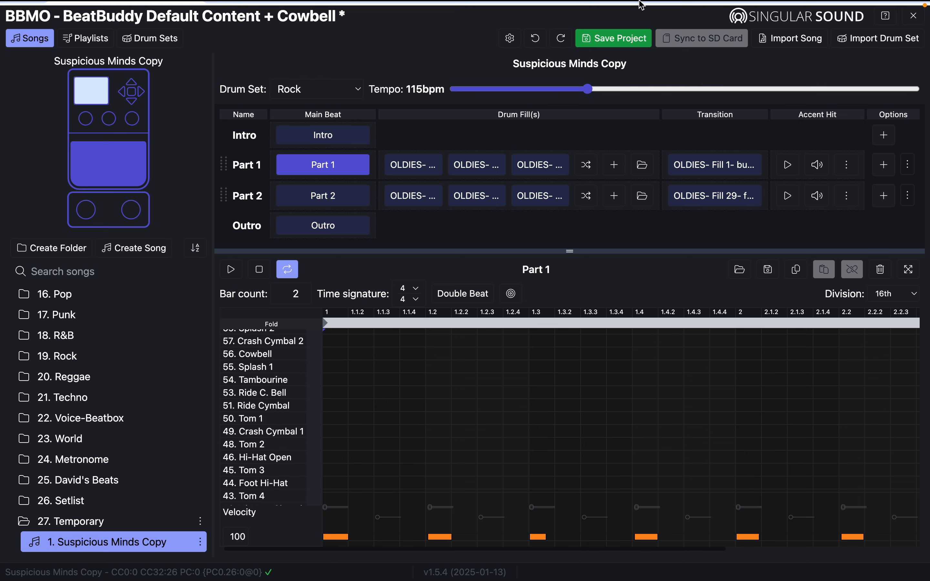